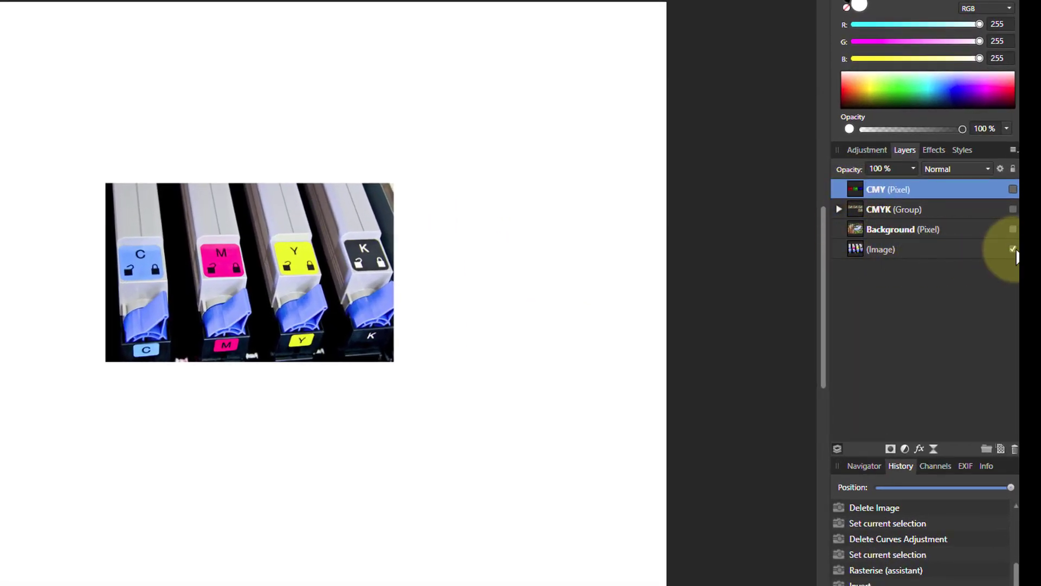
Step: Hide the ink-cartridge image layer in the Layers panel
click(1011, 249)
Step: Show the Background tree photo and the CMY layer, then invert CMY into cyan, magenta and yellow
click(1012, 229)
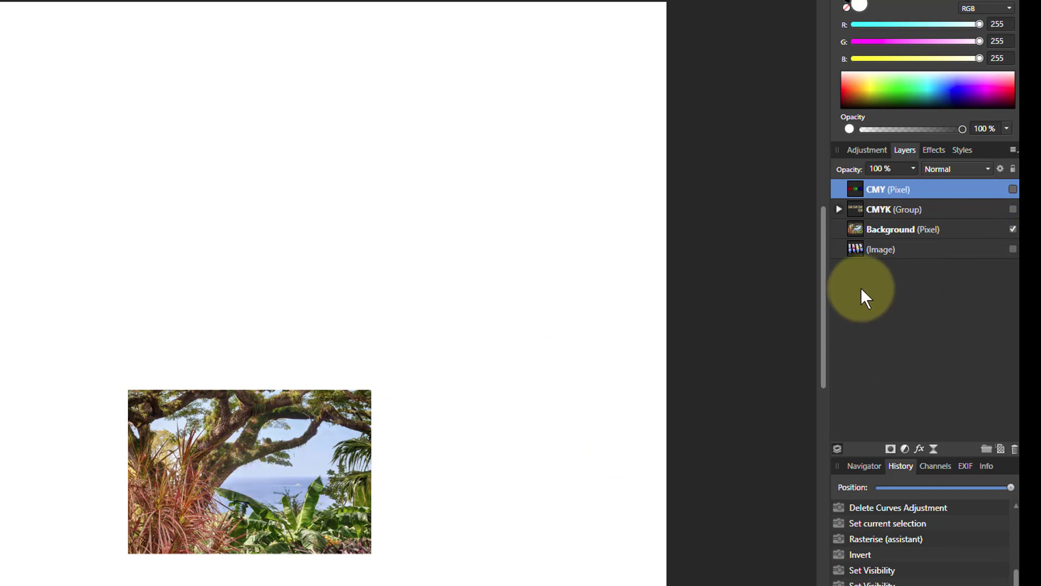
click(1013, 188)
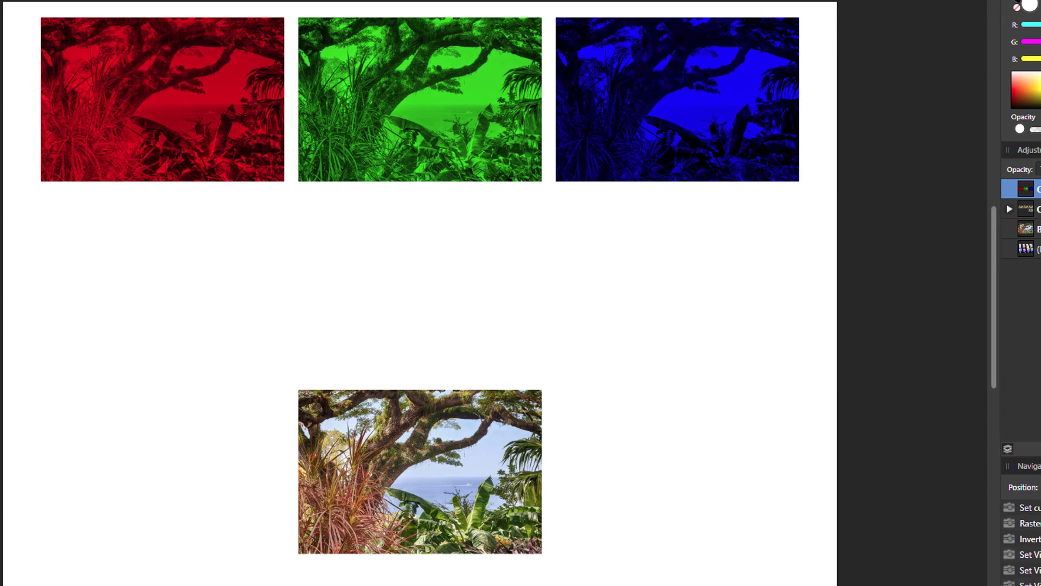
key(ctrl+i)
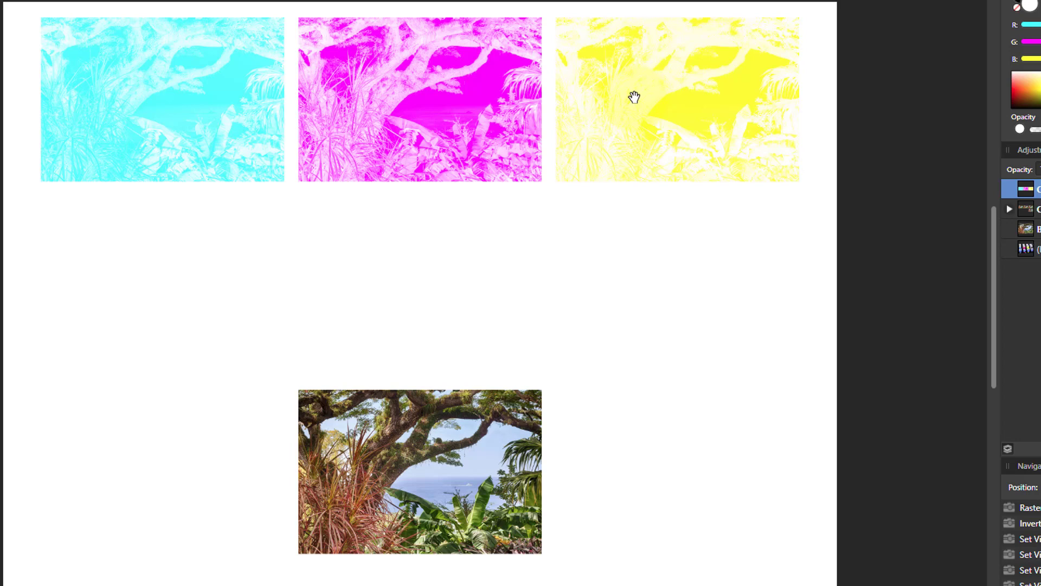
Step: Expand and show the CMYK group with its C, M, Y and K layers, then select C
click(1009, 210)
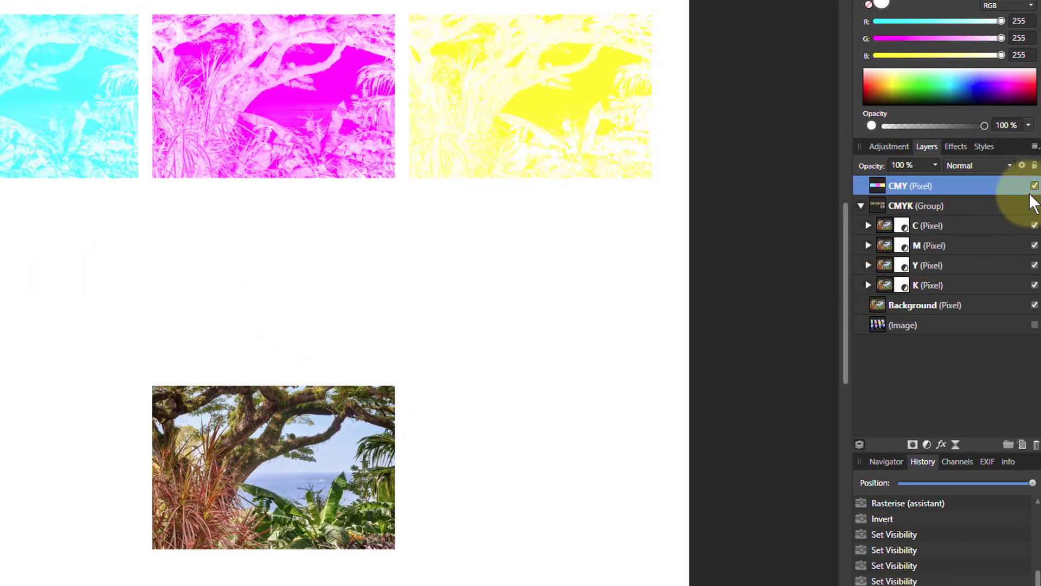
click(1034, 206)
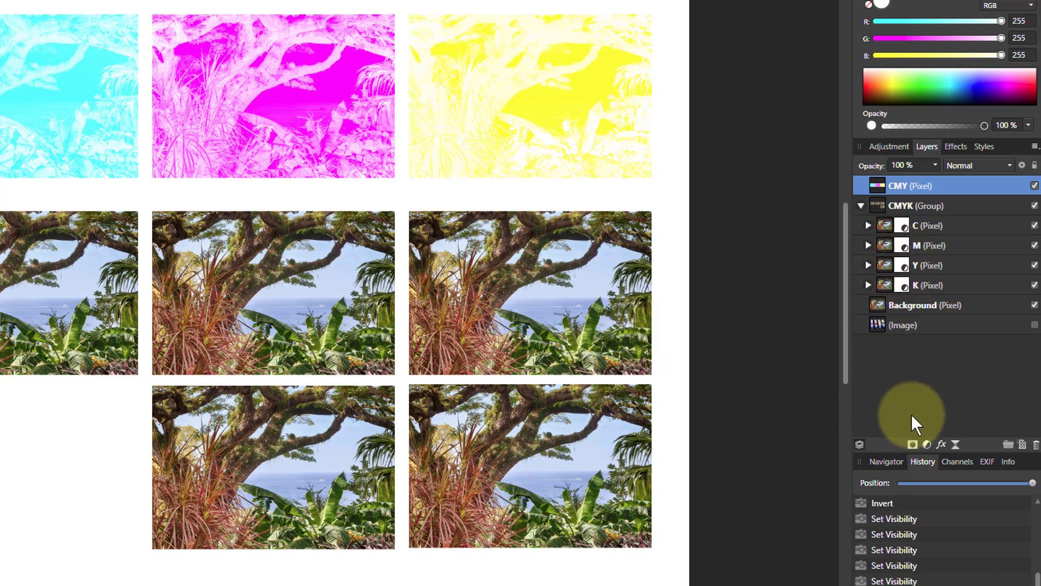
click(927, 443)
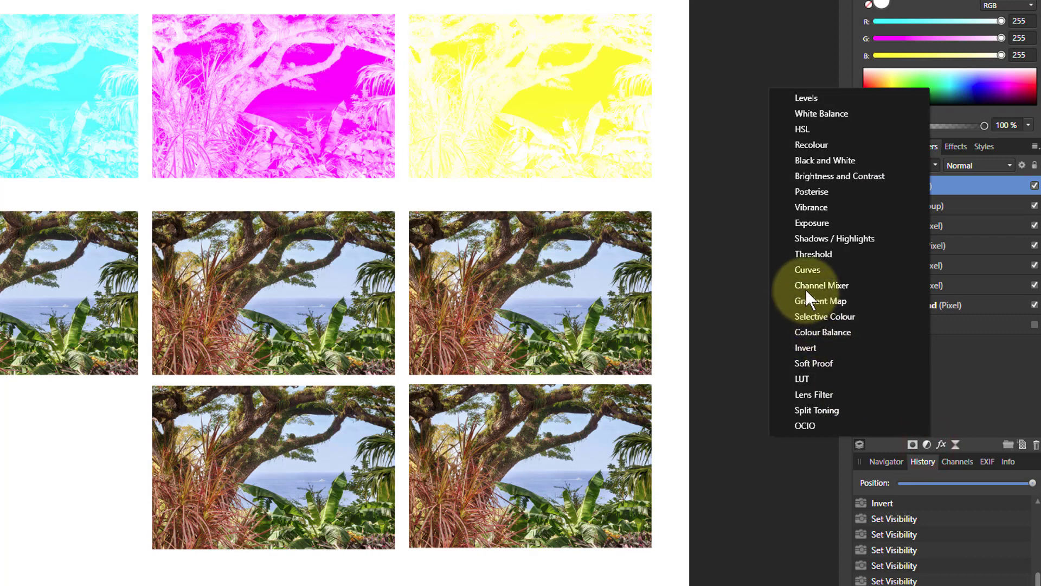
click(740, 295)
click(893, 225)
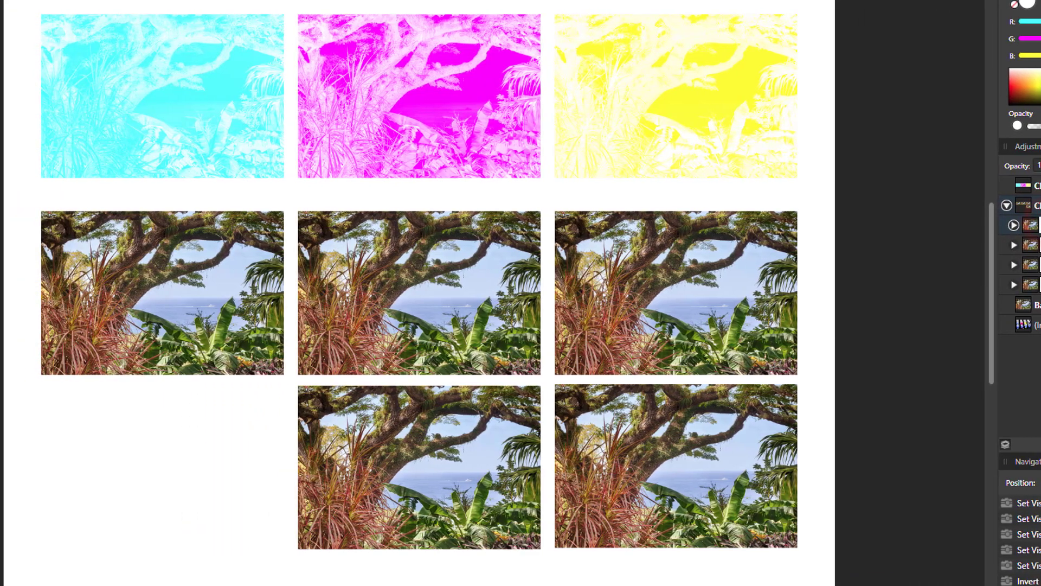
Step: In the C layer's Channel Mixer, set the Magenta, Yellow and Black outputs' own contributions to 0%
double_click(1023, 186)
drag(816, 174, 718, 128)
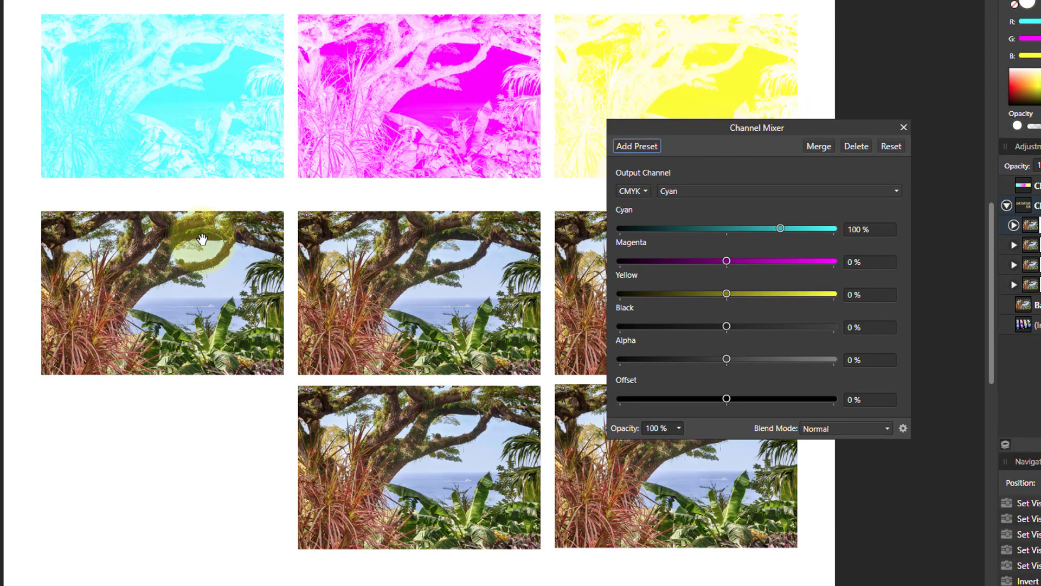
click(675, 191)
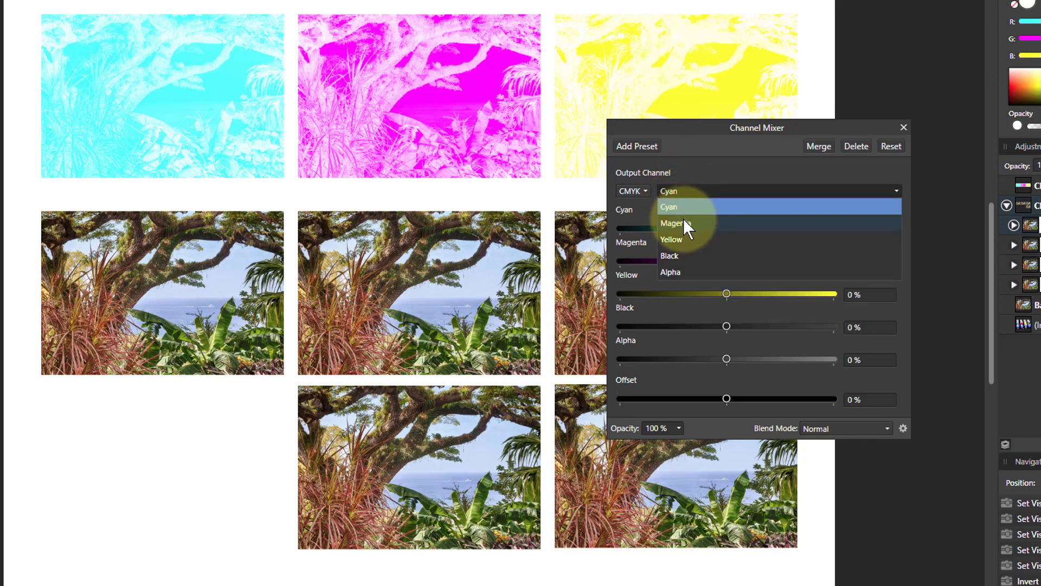
click(684, 223)
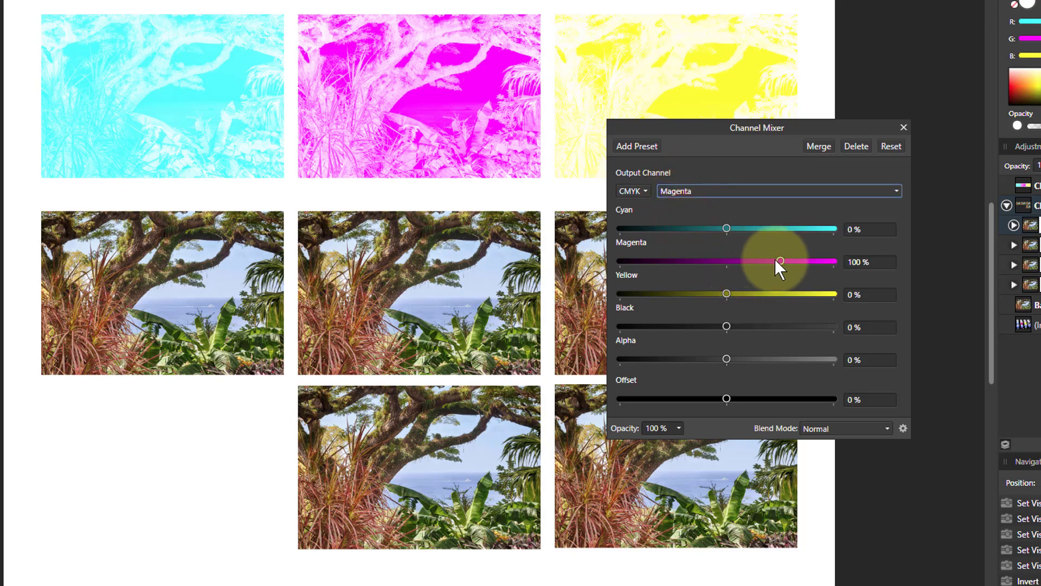
click(724, 262)
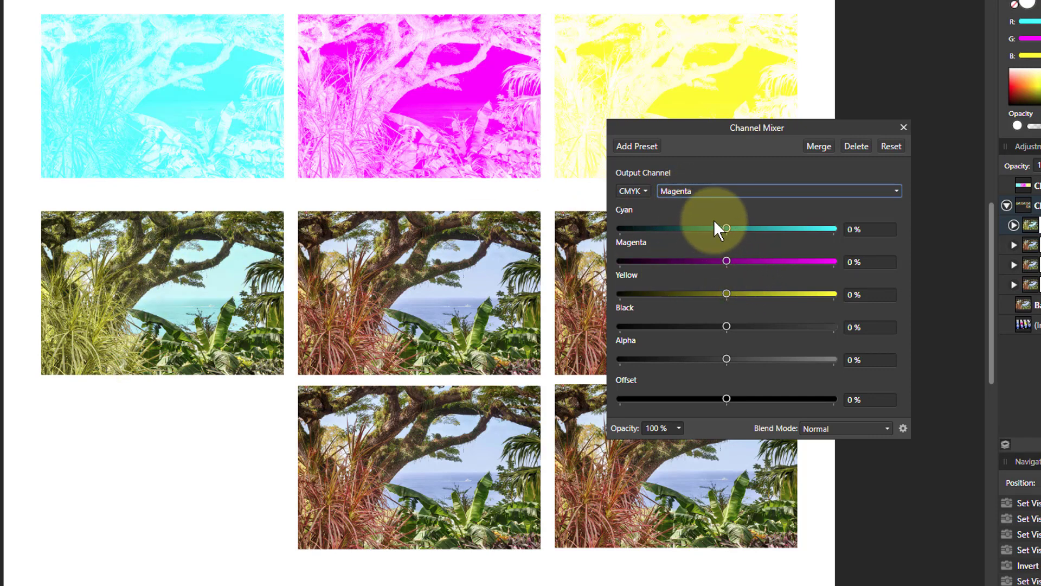
click(722, 191)
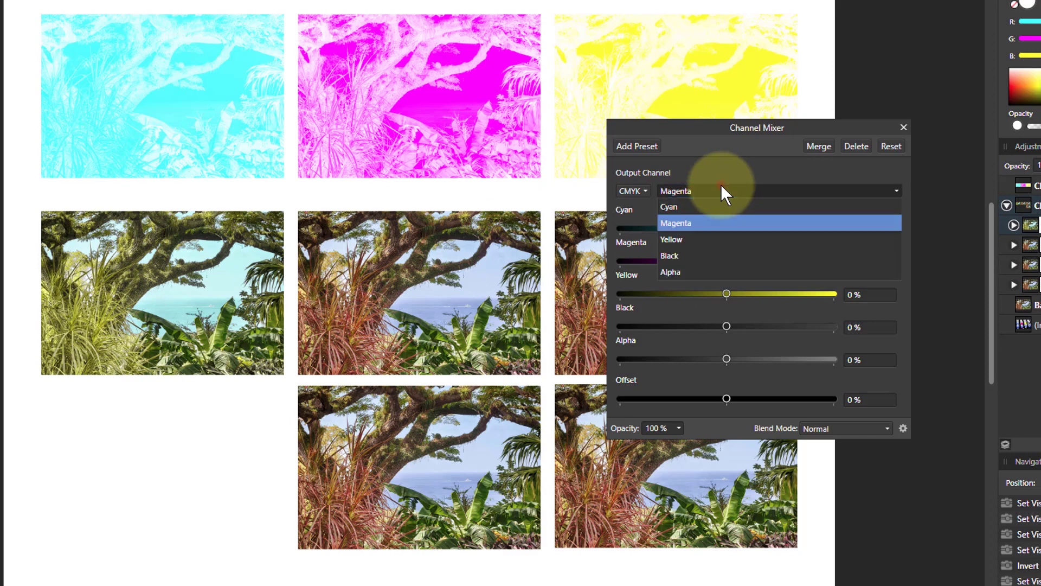
click(721, 245)
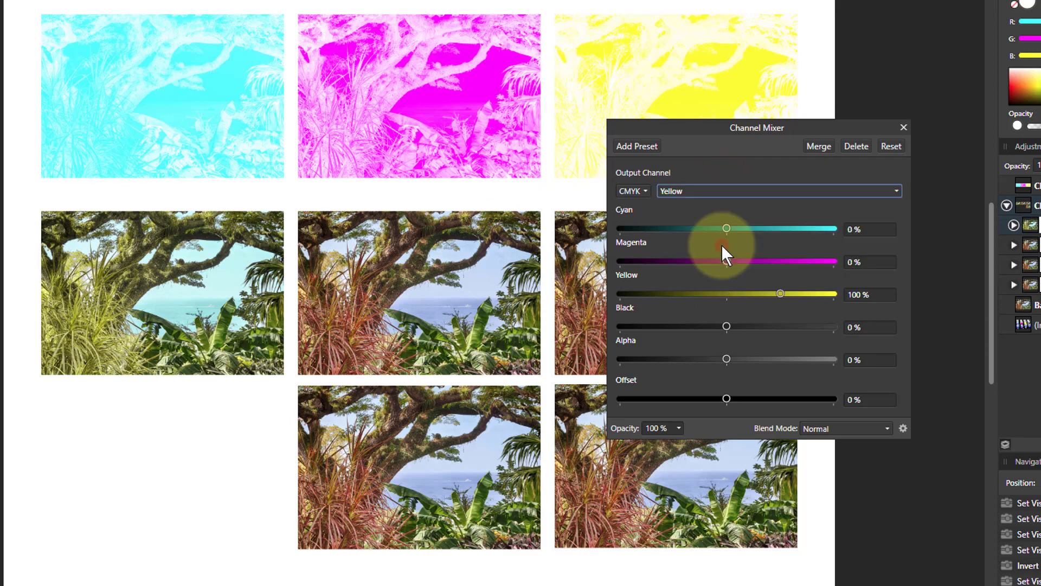
click(725, 295)
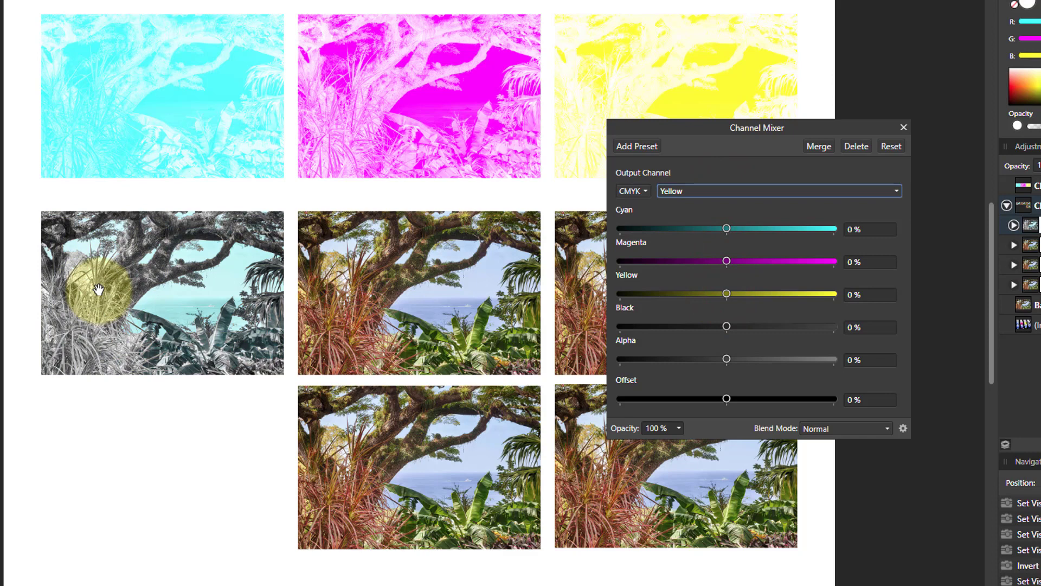
click(728, 191)
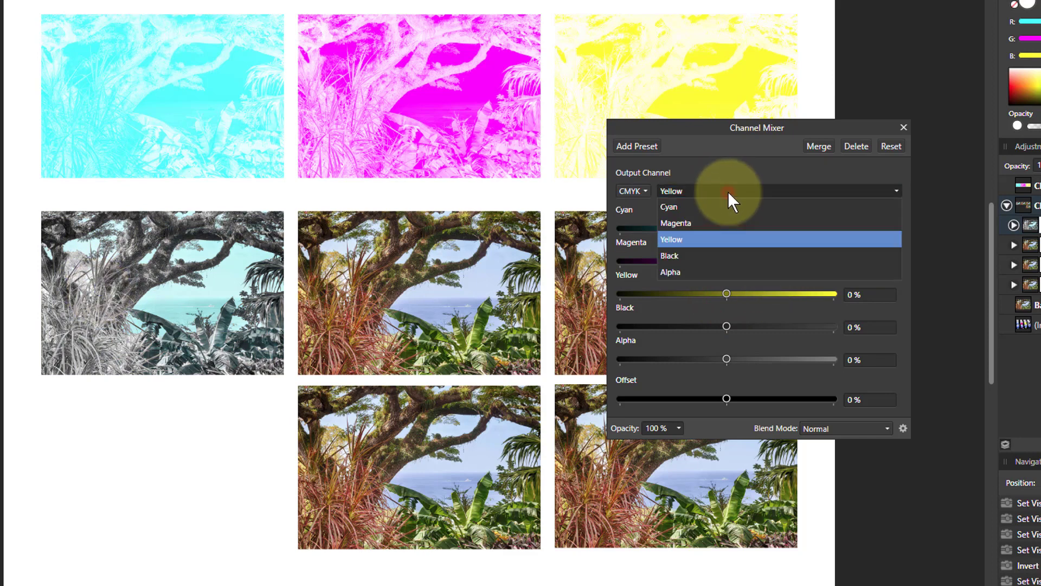
click(710, 257)
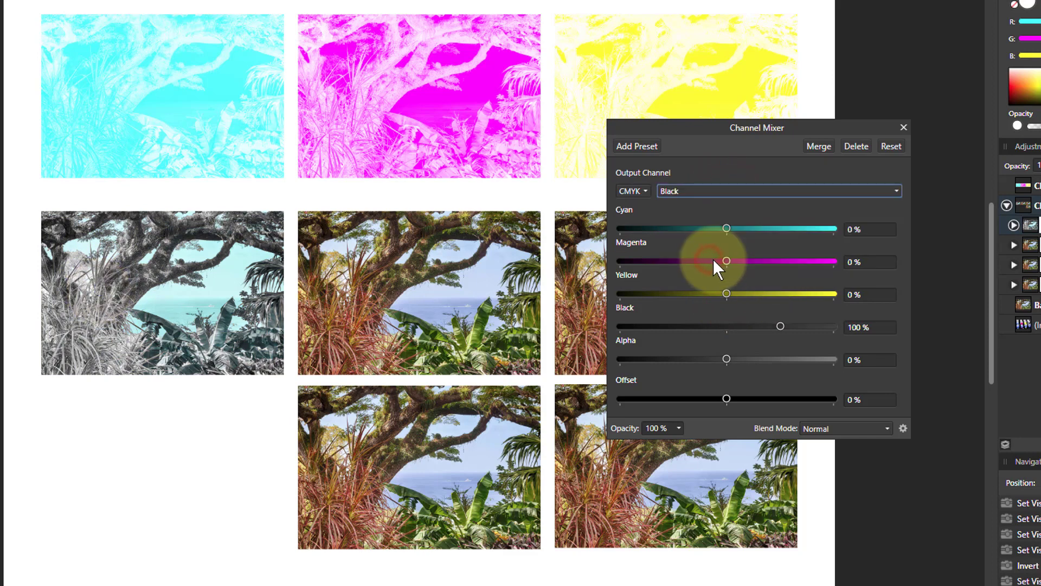
click(727, 326)
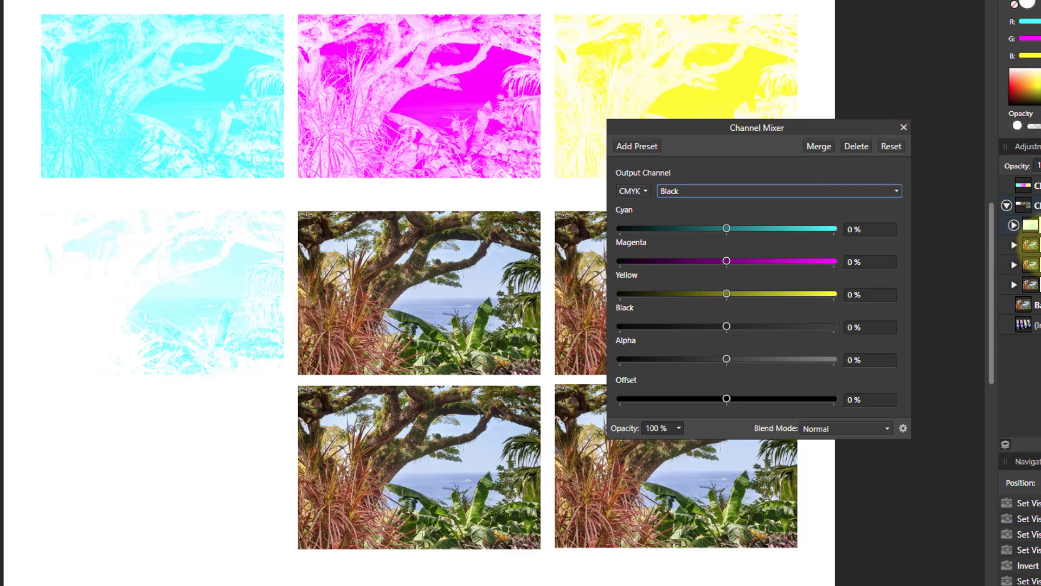
Step: In the M layer's Channel Mixer, set the Cyan, Yellow and Black contributions to 0%
click(1029, 244)
double_click(1030, 244)
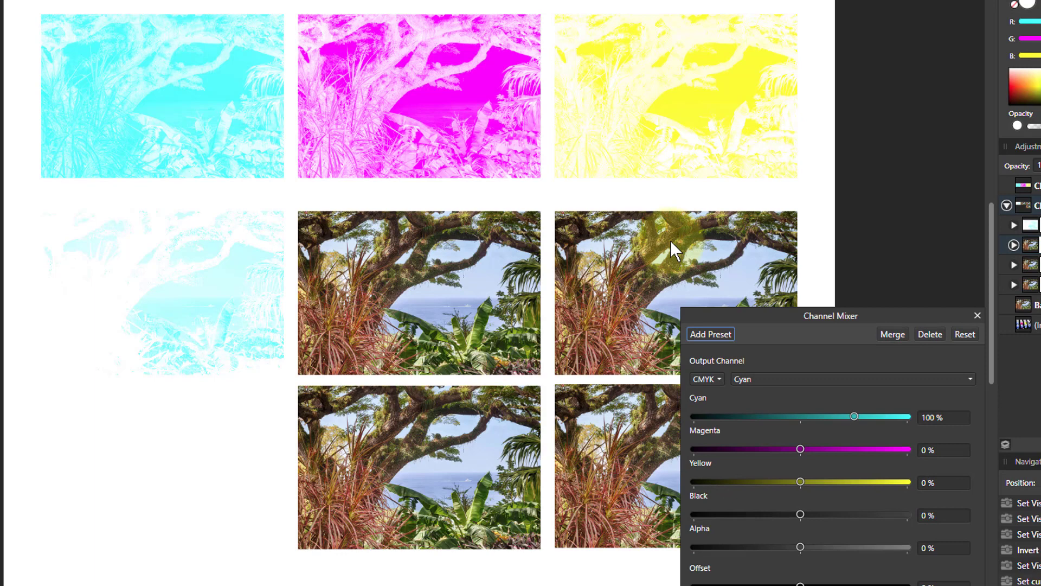
drag(719, 313, 665, 191)
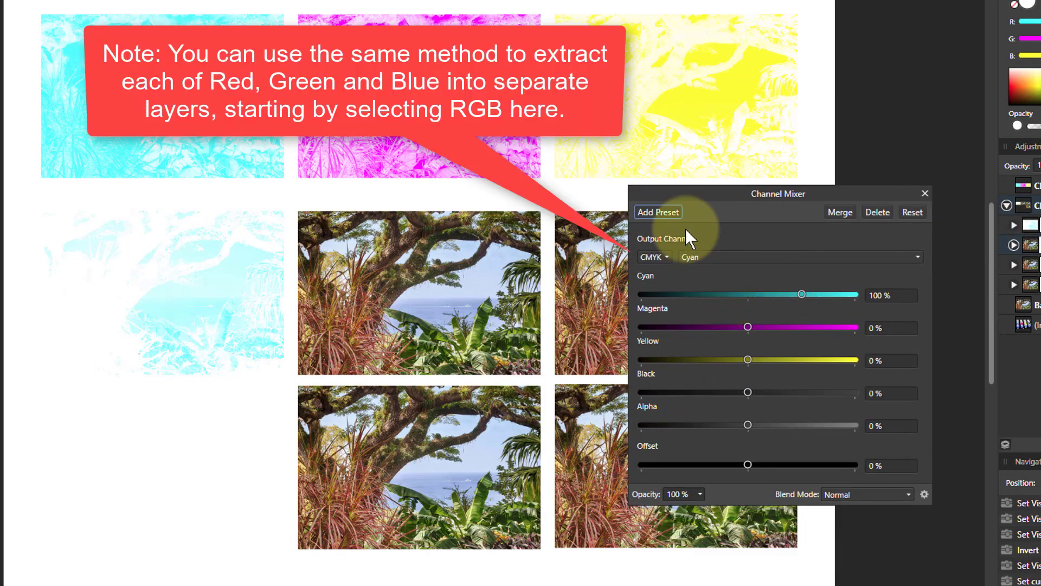
click(747, 294)
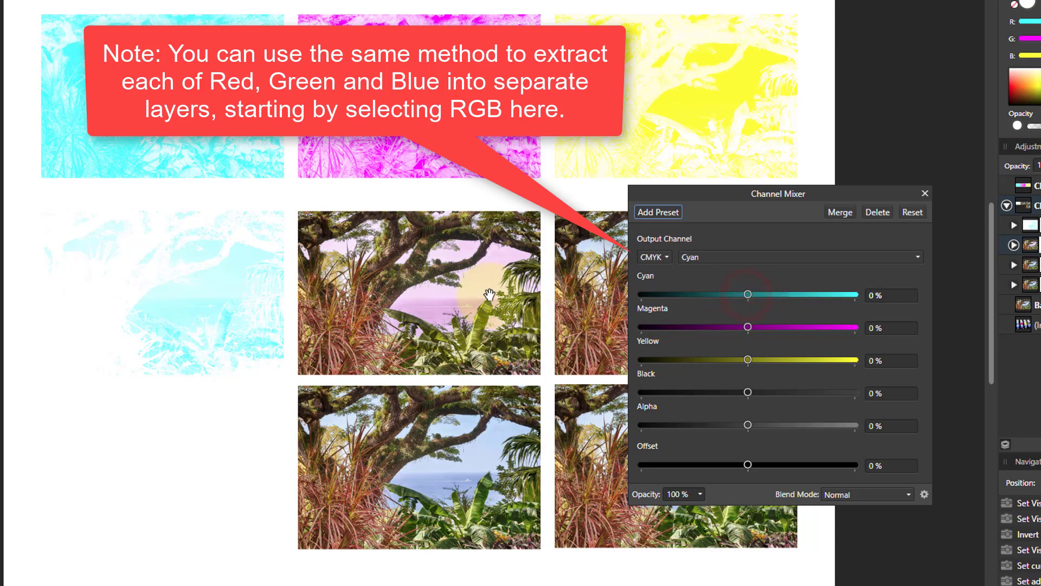
click(740, 256)
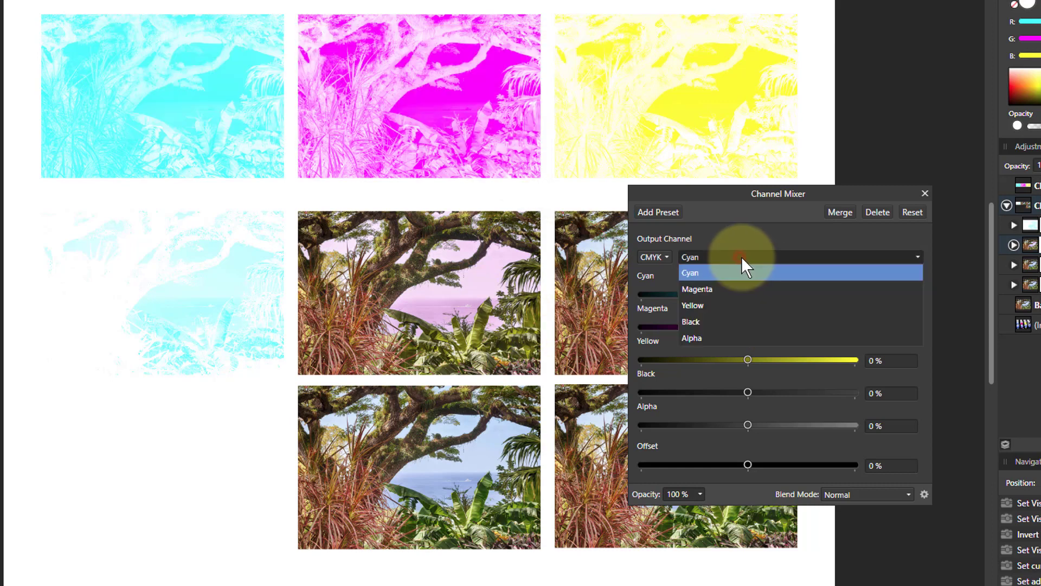
click(738, 309)
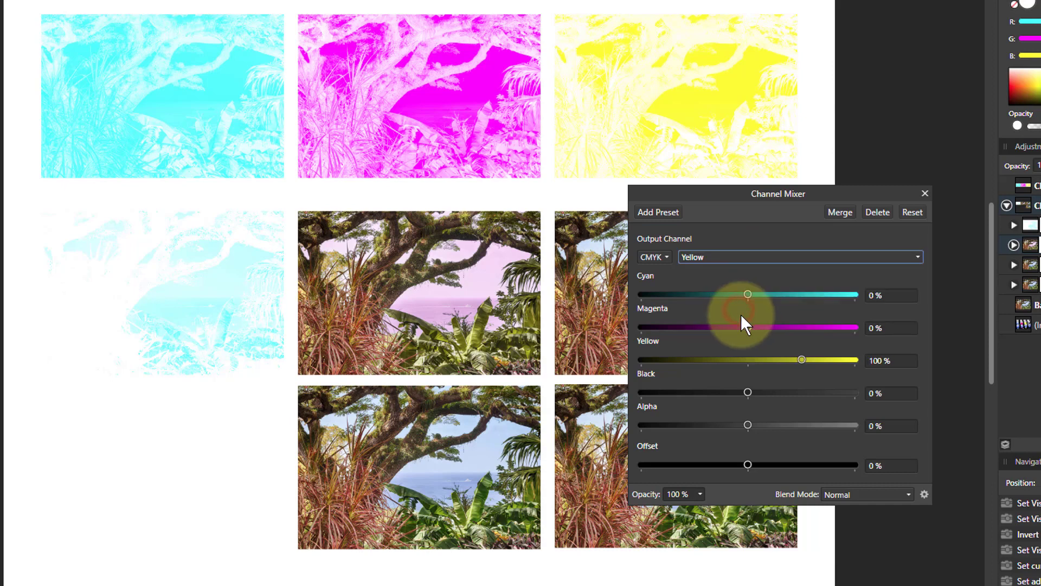
click(748, 360)
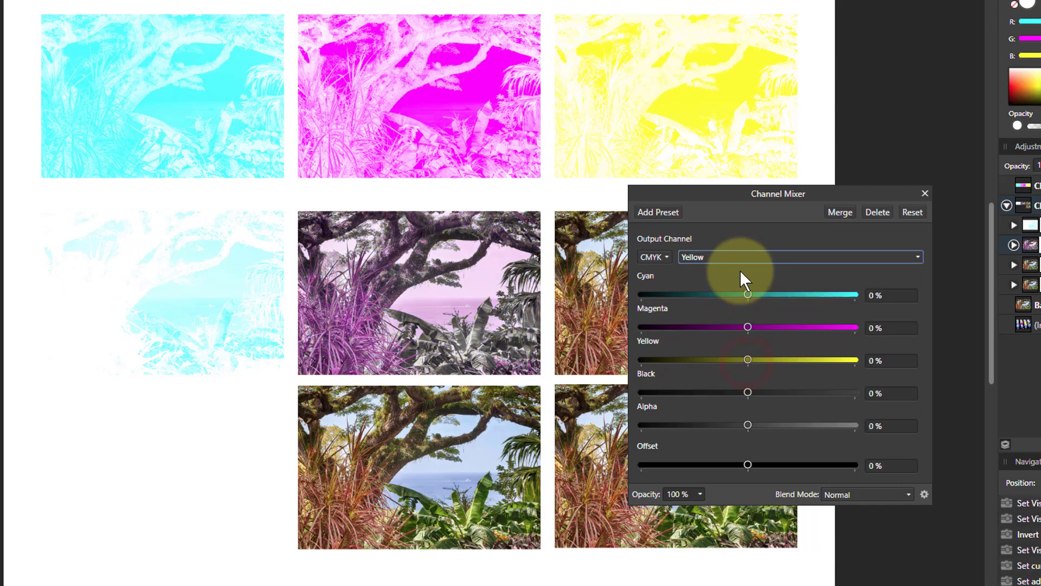
click(735, 256)
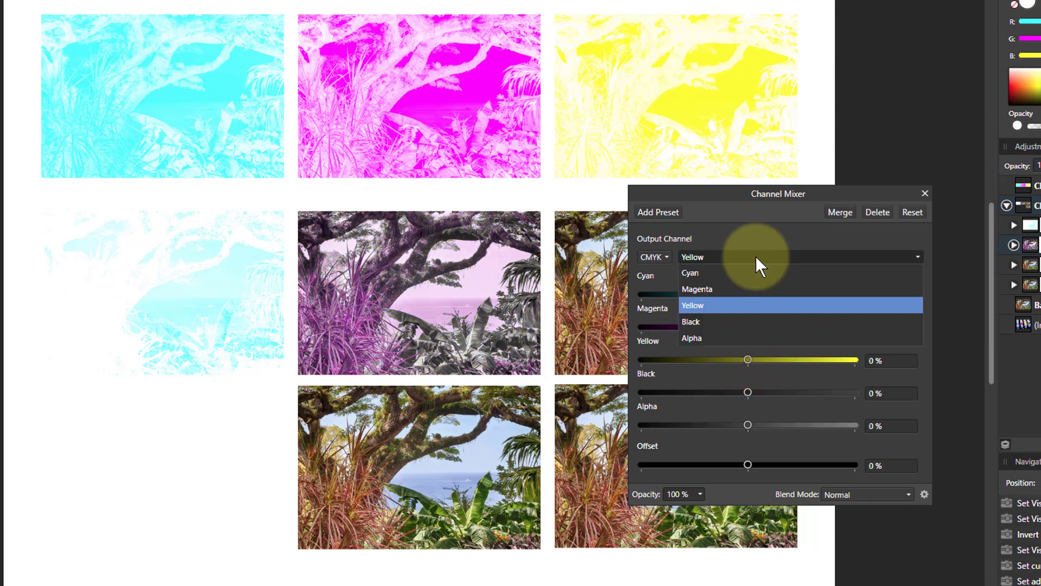
click(743, 323)
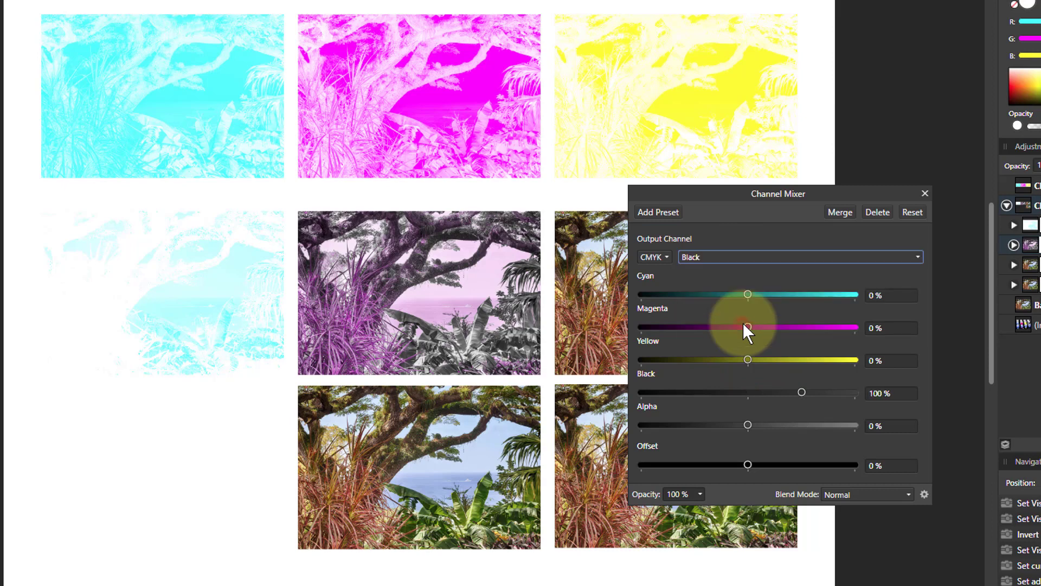
click(747, 392)
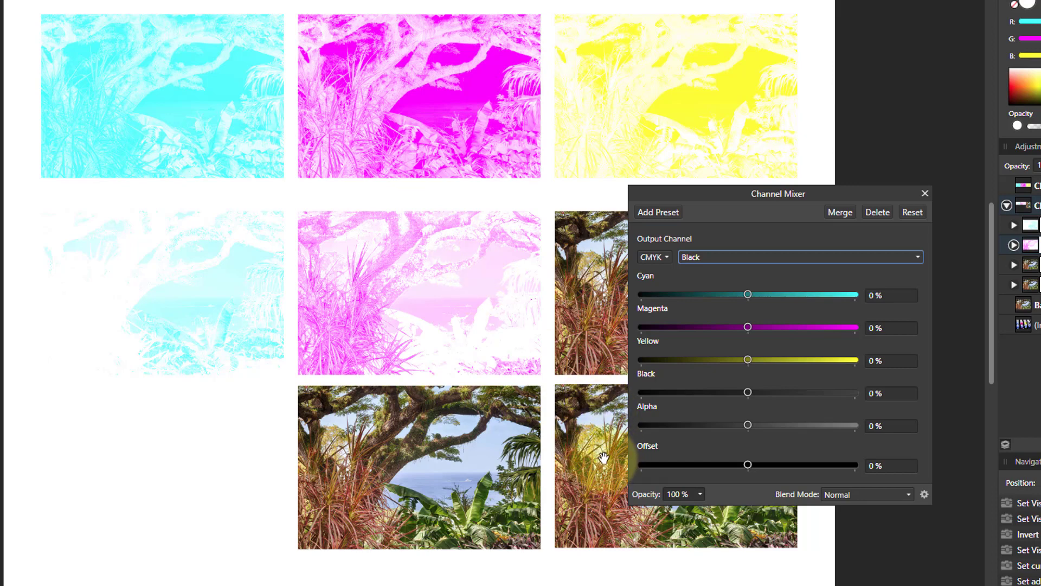
drag(691, 195, 858, 190)
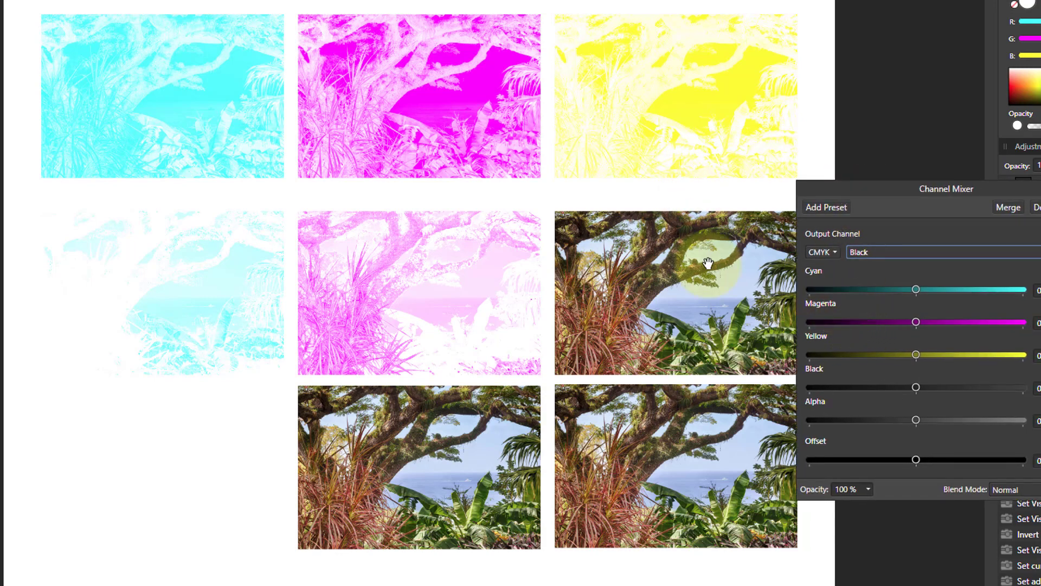
Step: In the Y layer's Channel Mixer, set the Cyan, Magenta and Black contributions to 0%
drag(921, 191, 825, 243)
click(1030, 265)
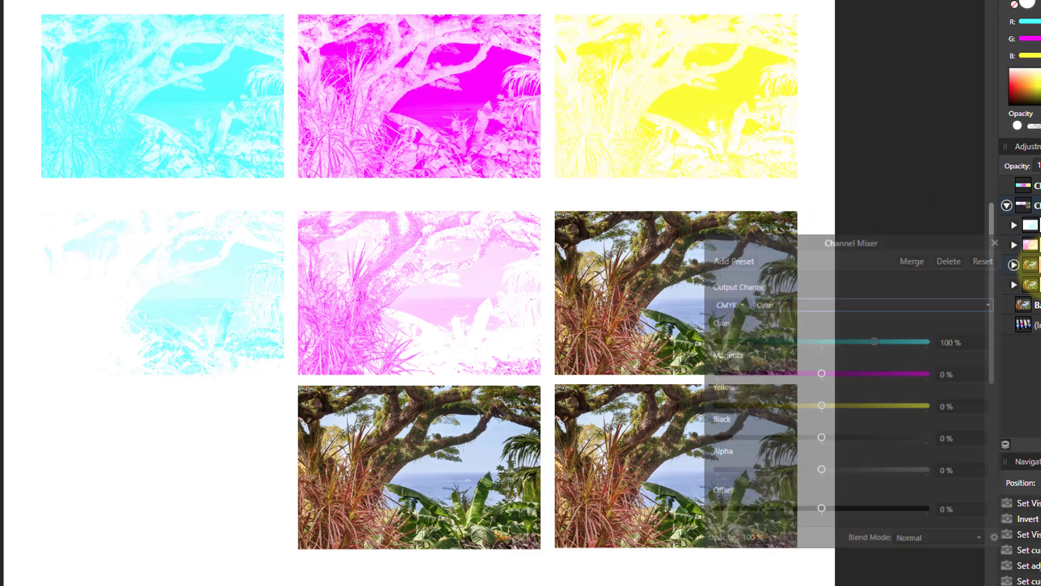
double_click(1030, 265)
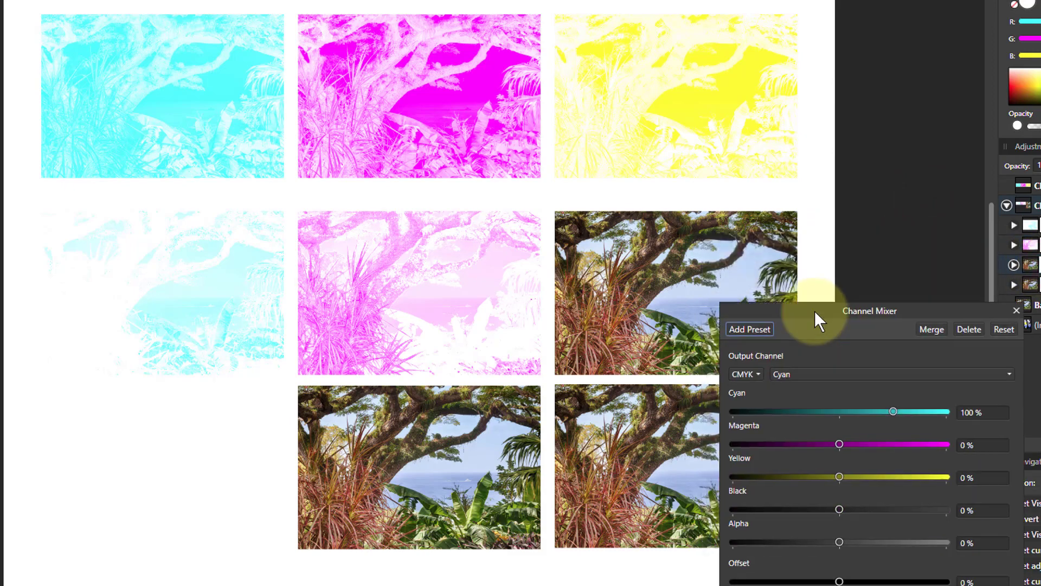
drag(815, 311, 899, 247)
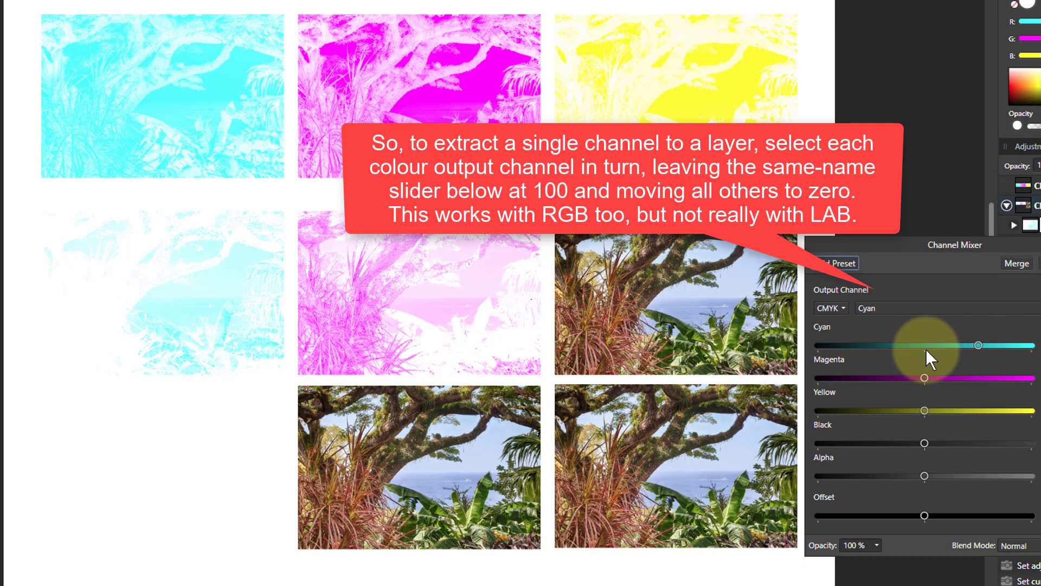
click(925, 345)
click(910, 310)
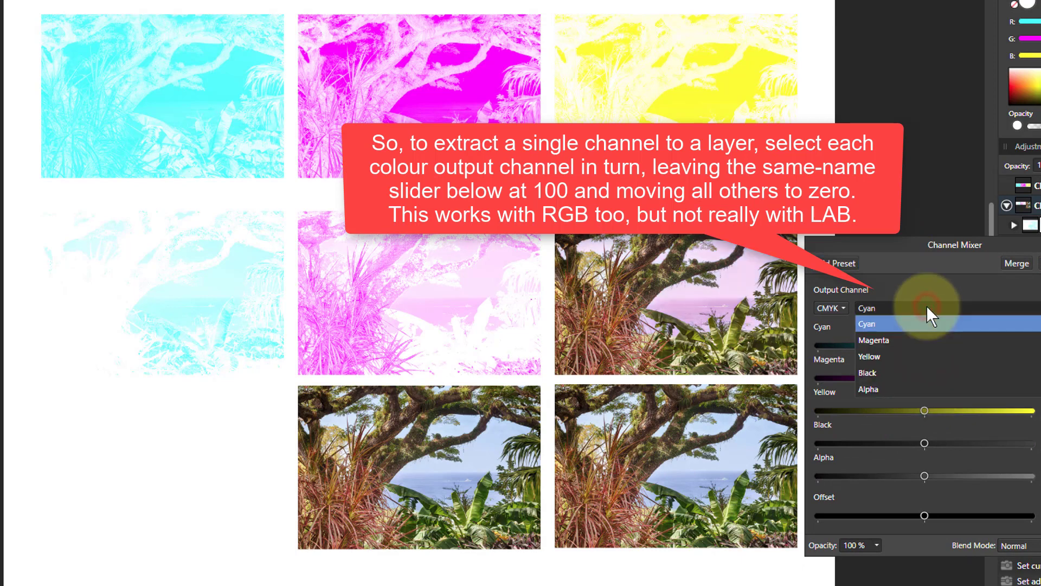
click(925, 334)
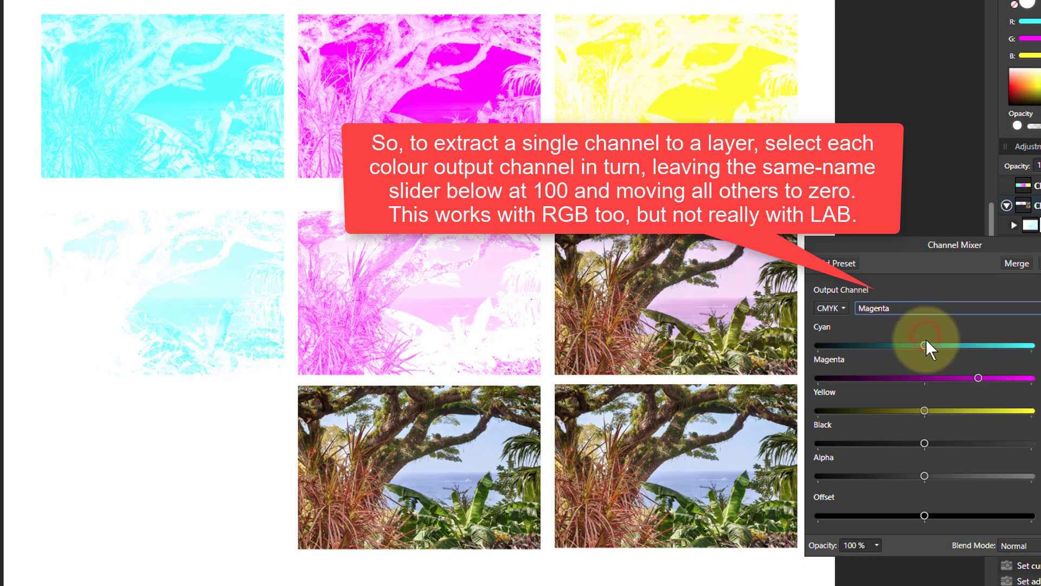
click(925, 378)
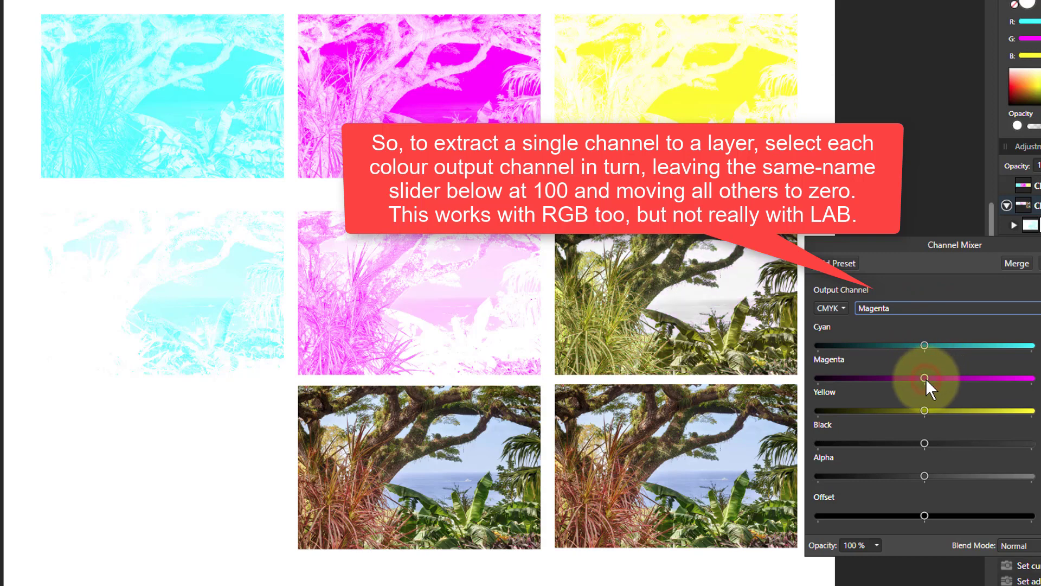
click(935, 303)
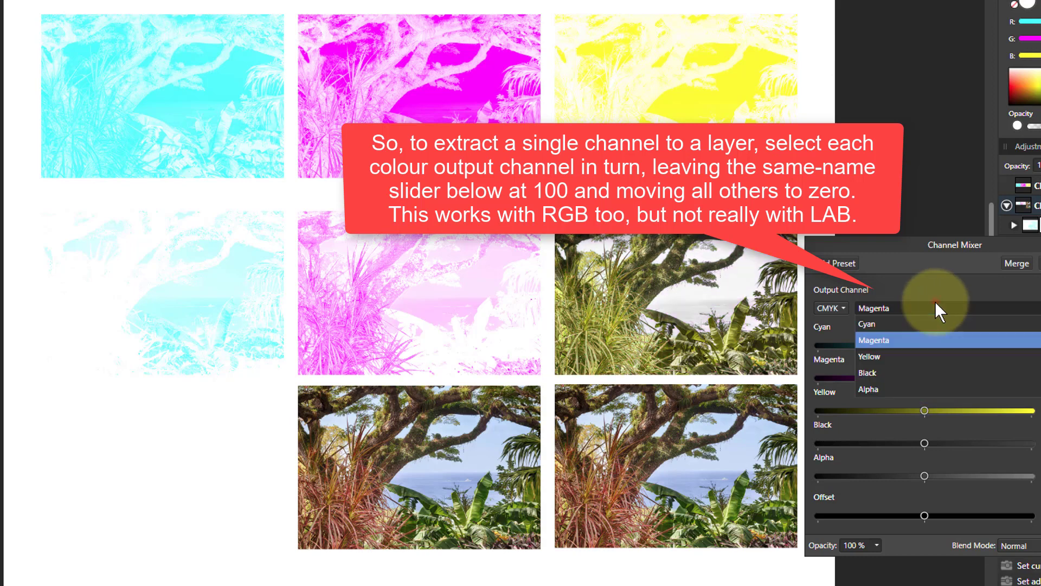
click(921, 372)
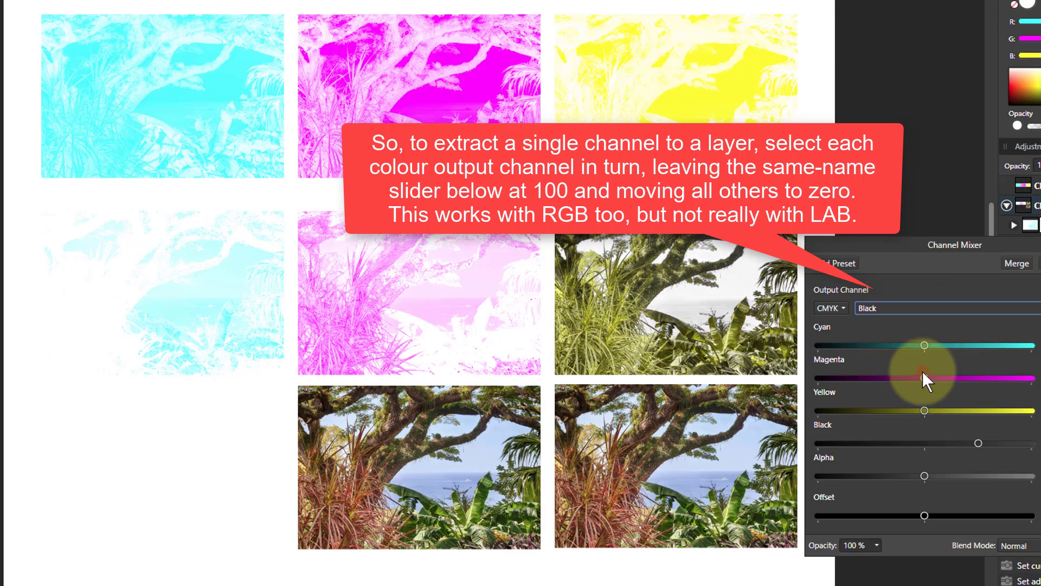
click(924, 443)
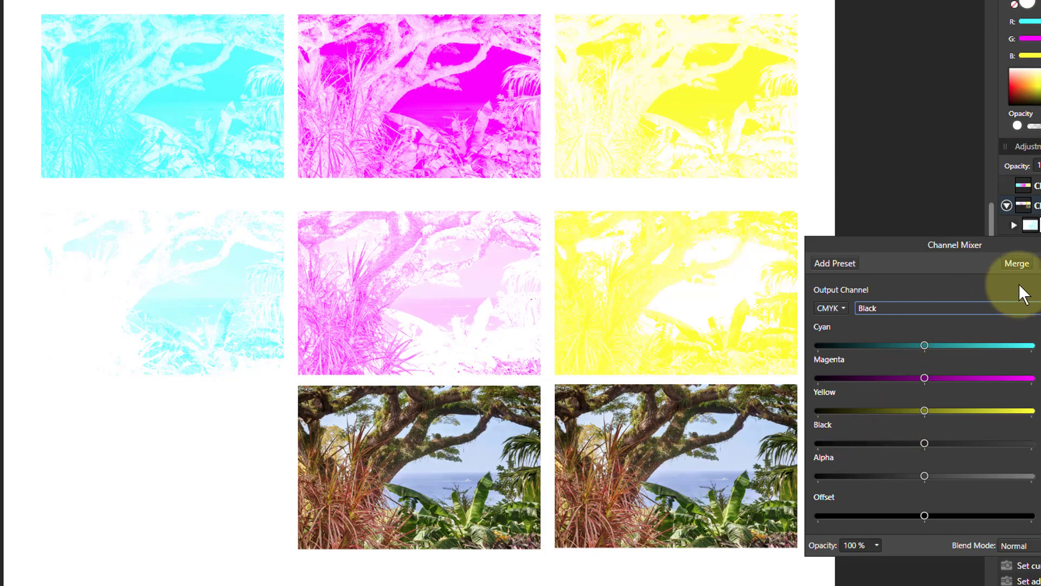
Step: In the K layer's Channel Mixer, set the Cyan, Magenta and Yellow contributions to 0%
drag(995, 244, 839, 250)
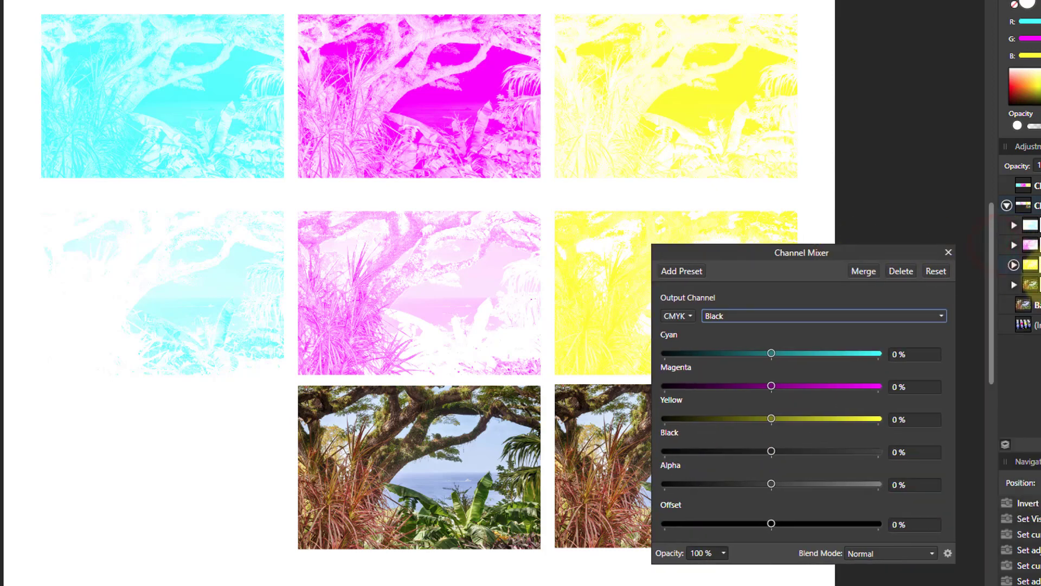
click(1036, 325)
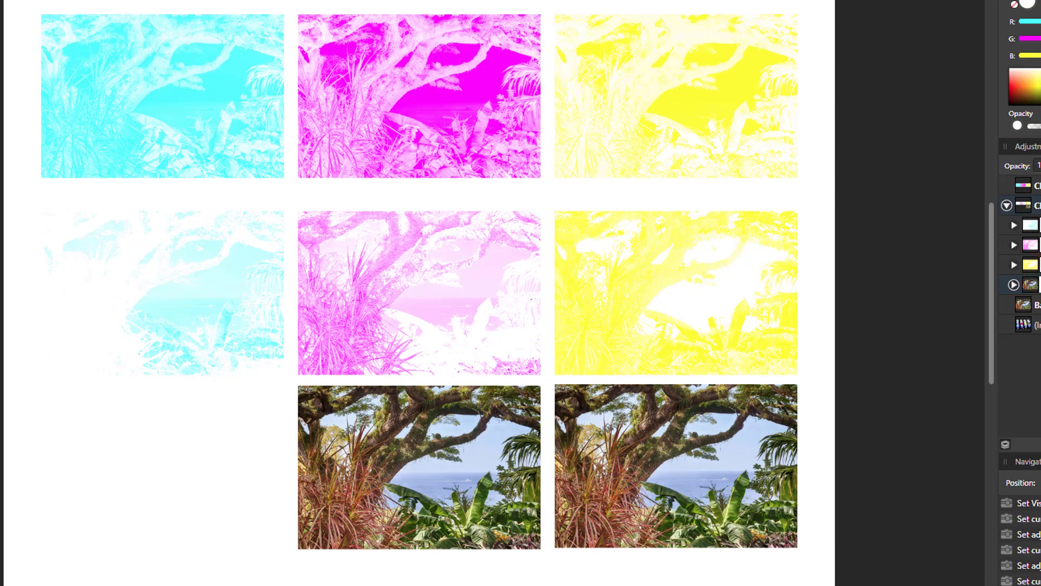
double_click(1022, 185)
drag(943, 290, 1018, 66)
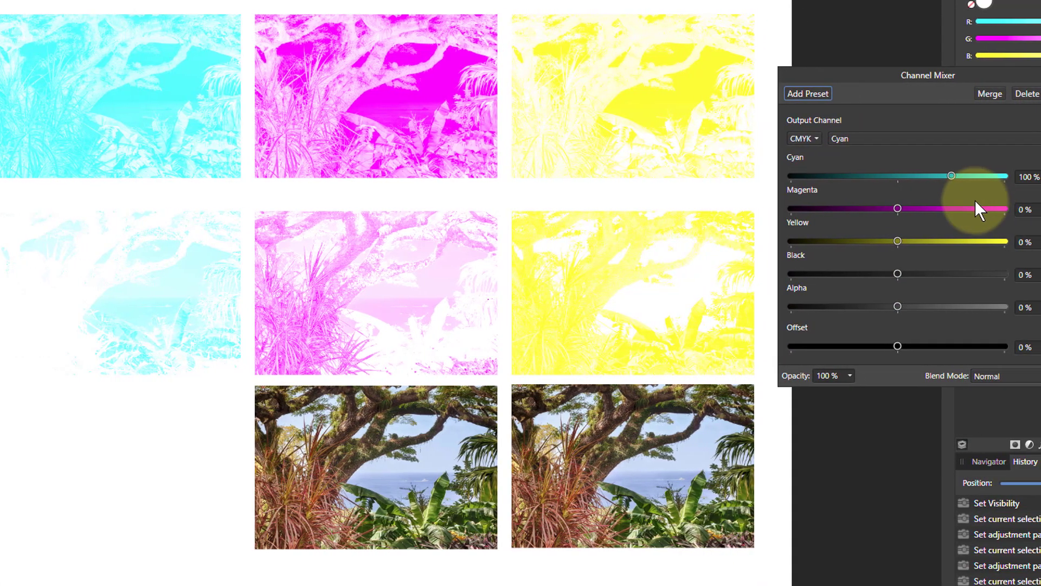
click(880, 142)
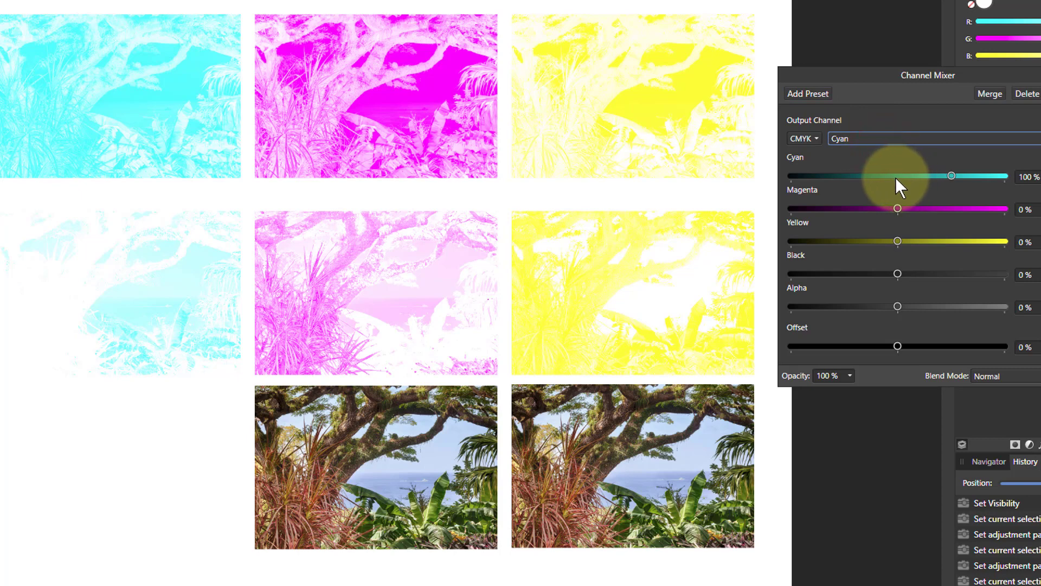
click(896, 176)
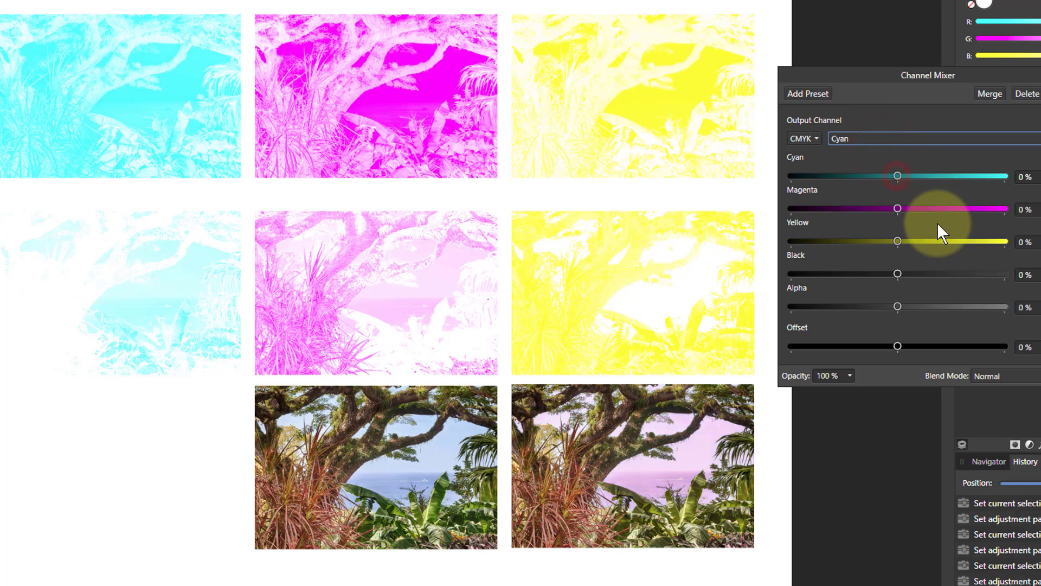
click(890, 139)
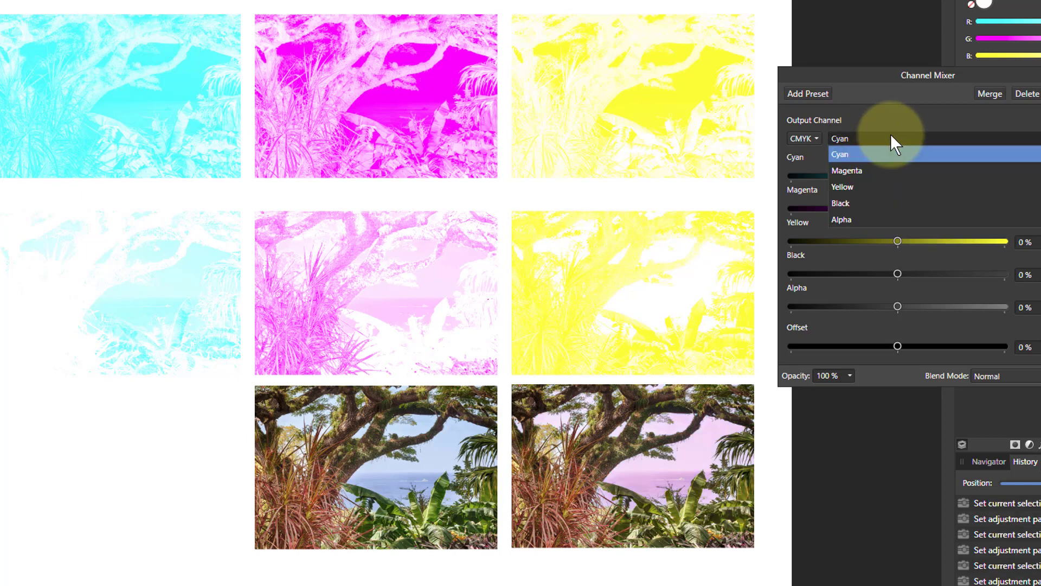
click(907, 169)
click(898, 208)
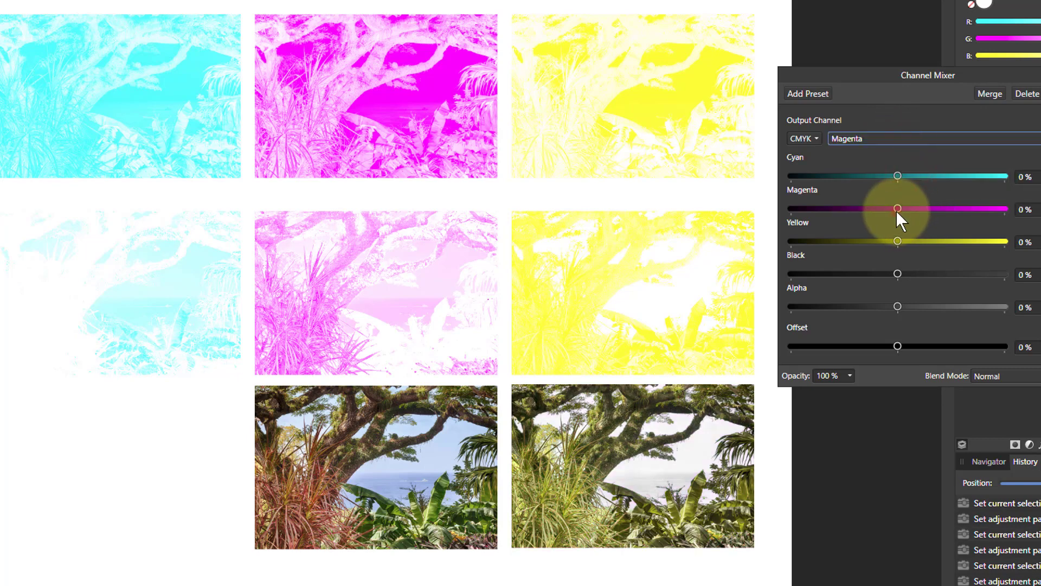
click(888, 138)
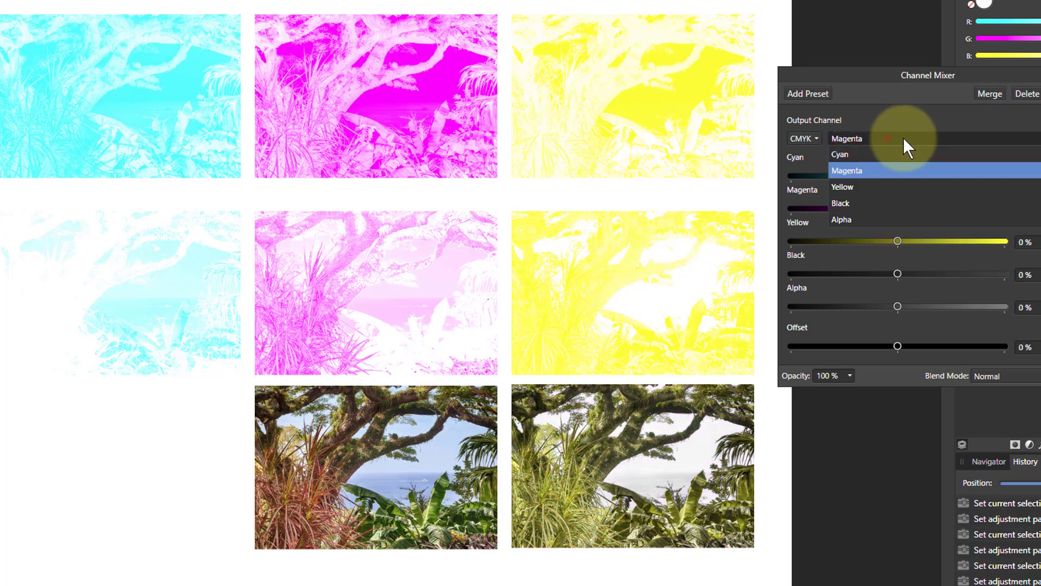
click(899, 187)
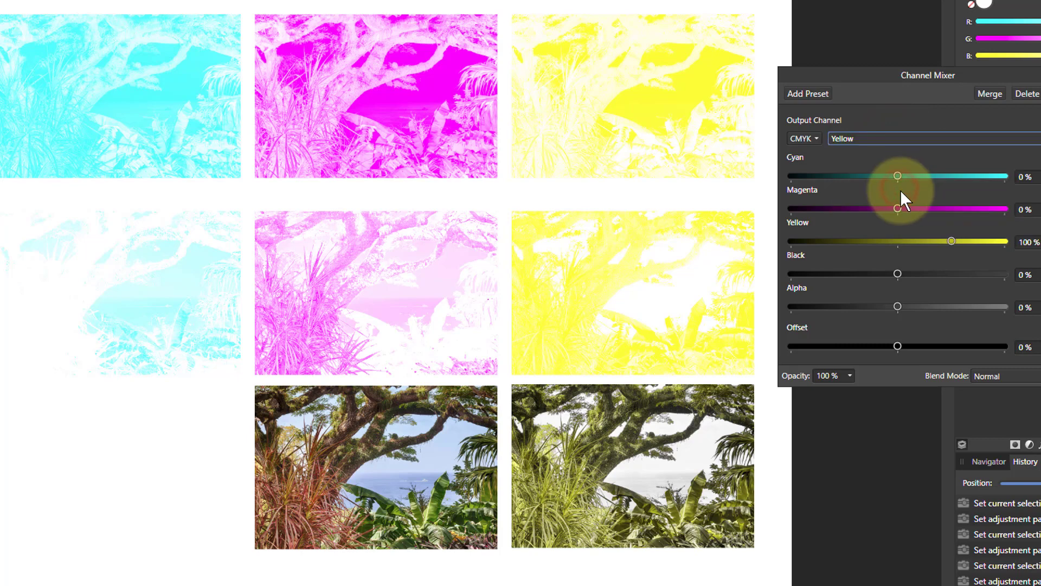
click(900, 241)
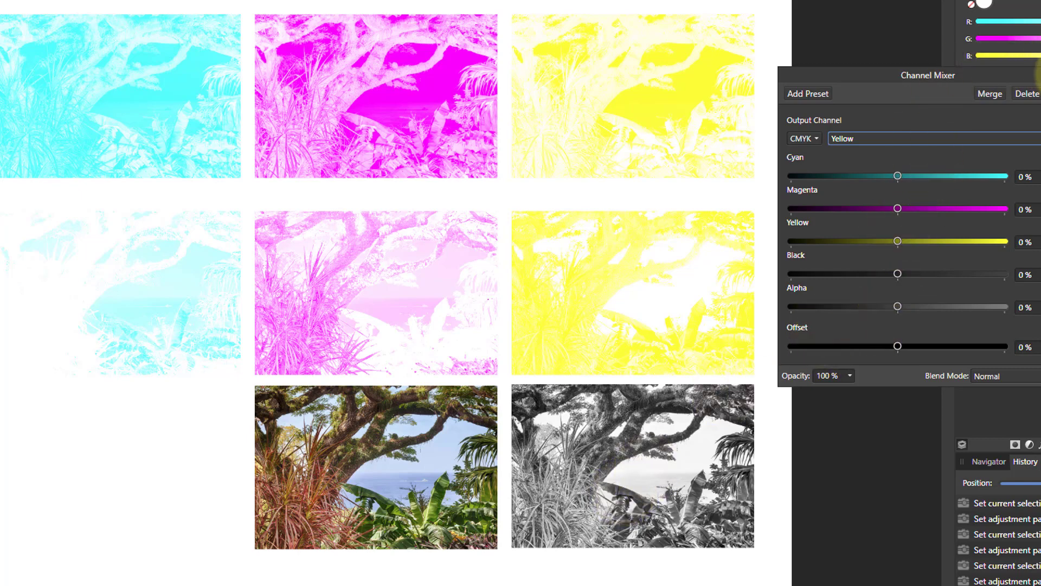
Step: Close the Channel Mixer and select the C, M and Y channel layers together
click(1039, 75)
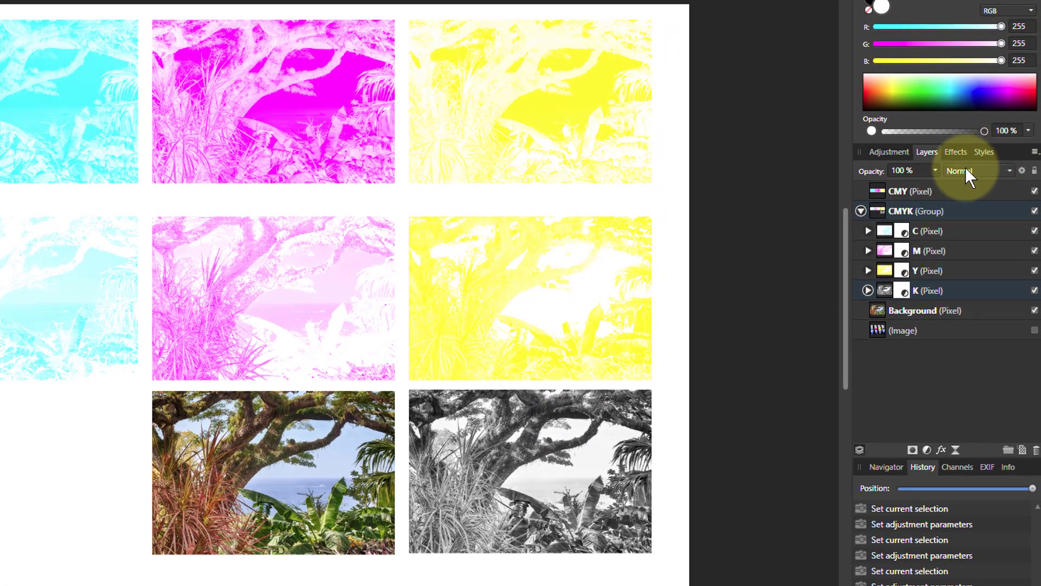
click(933, 230)
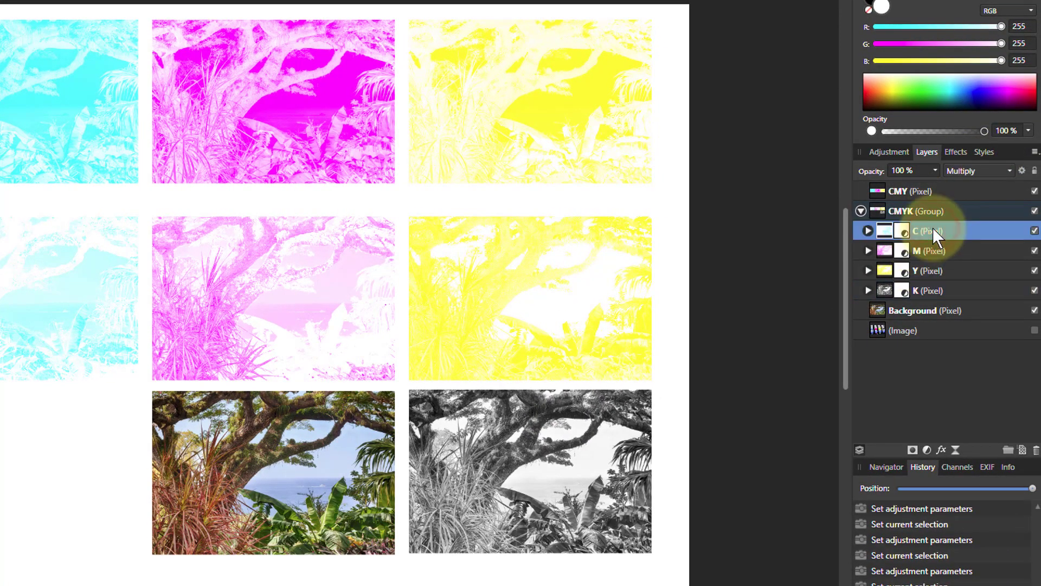
shift+click(934, 271)
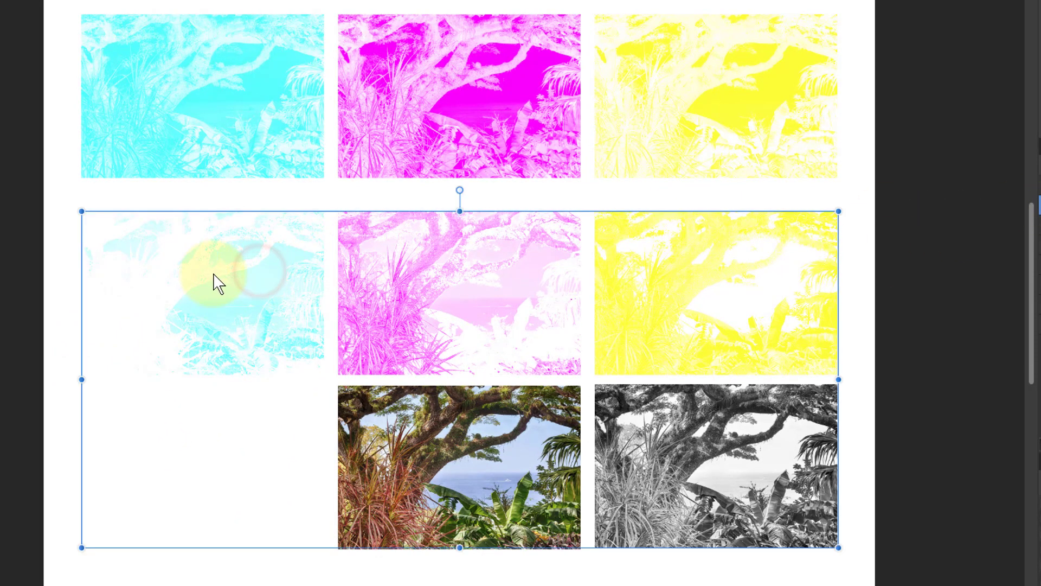
Step: Move the cyan separation image onto the stack of the other separations
click(174, 271)
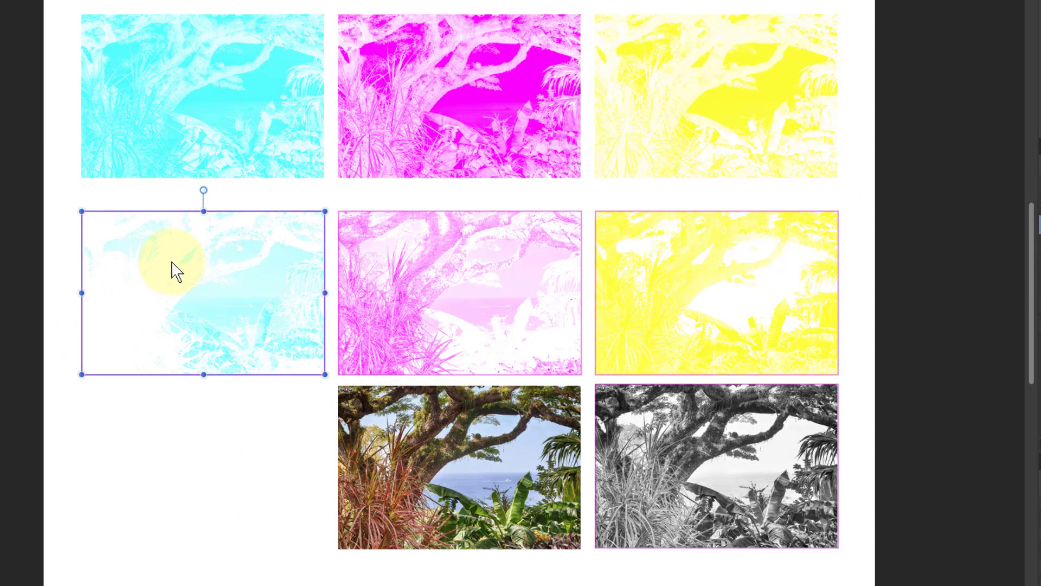
drag(186, 271, 444, 280)
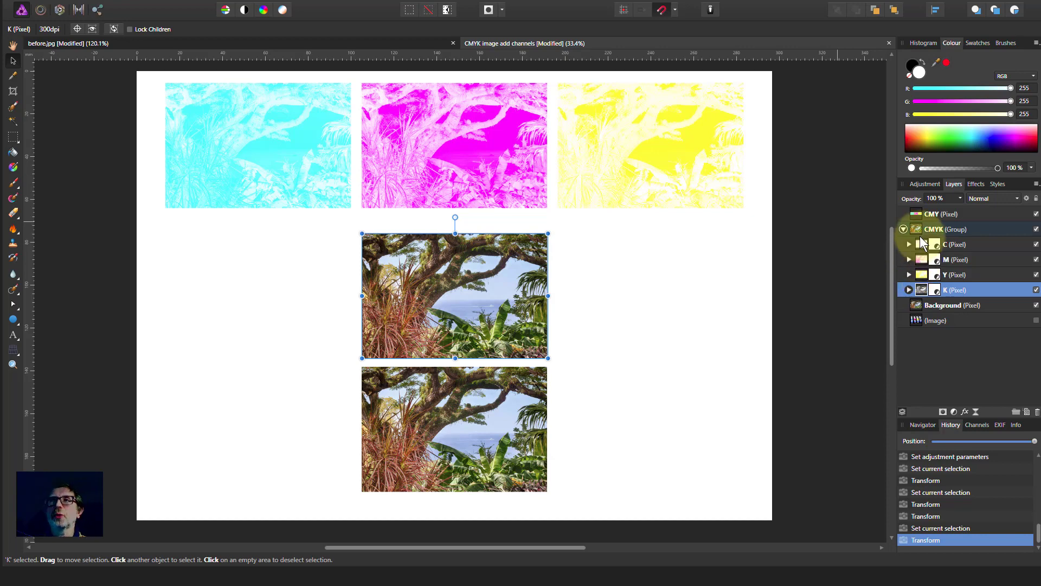
Step: Add a Curves adjustment to the before.jpg photo
click(536, 43)
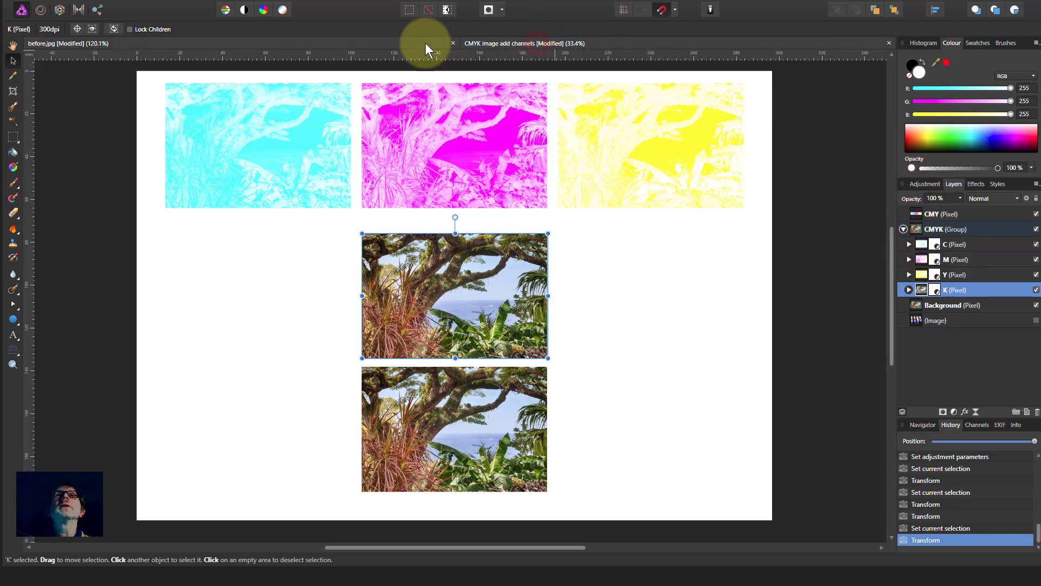
click(399, 43)
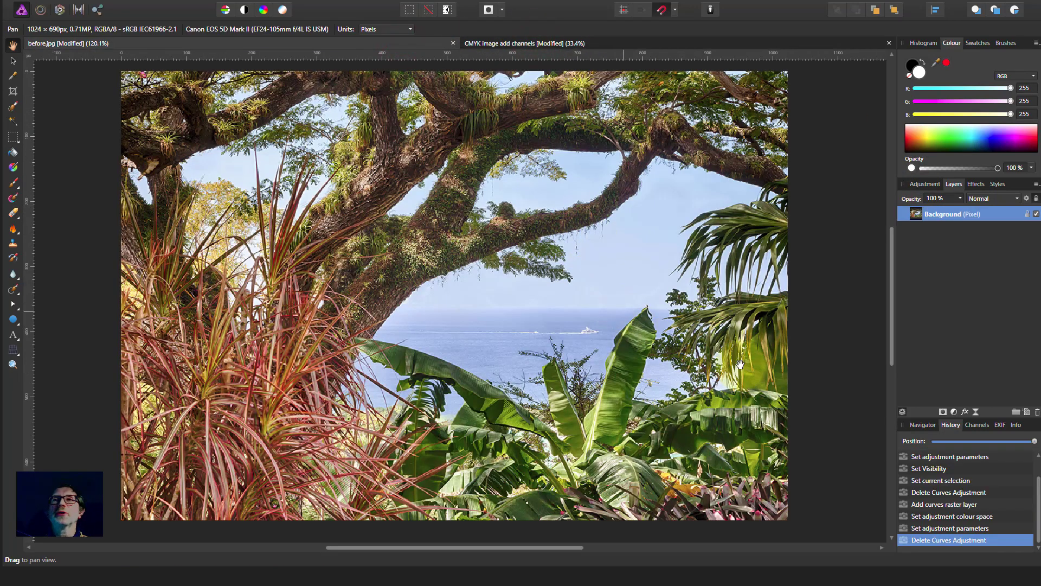
click(955, 411)
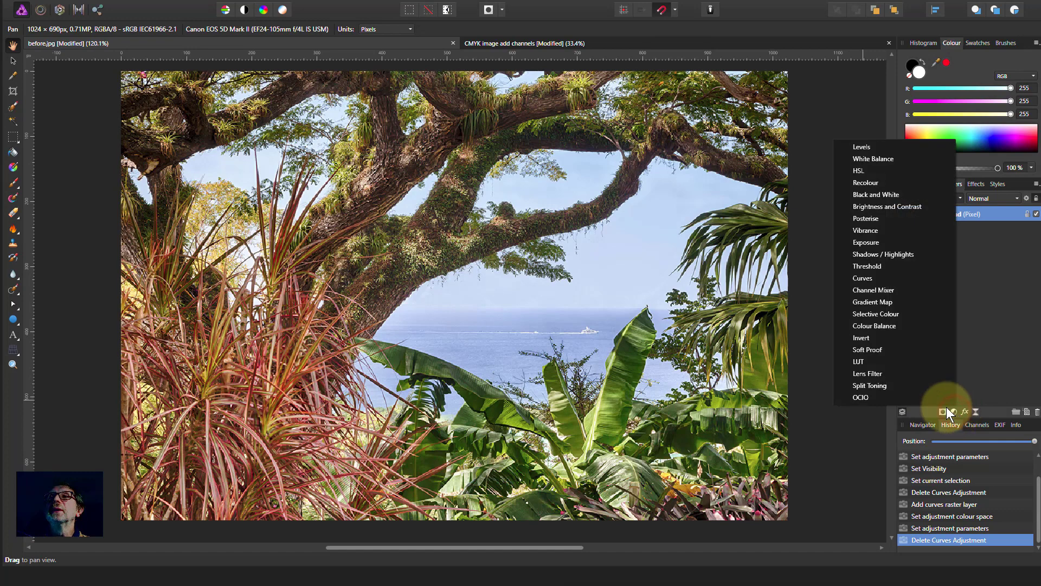
click(867, 279)
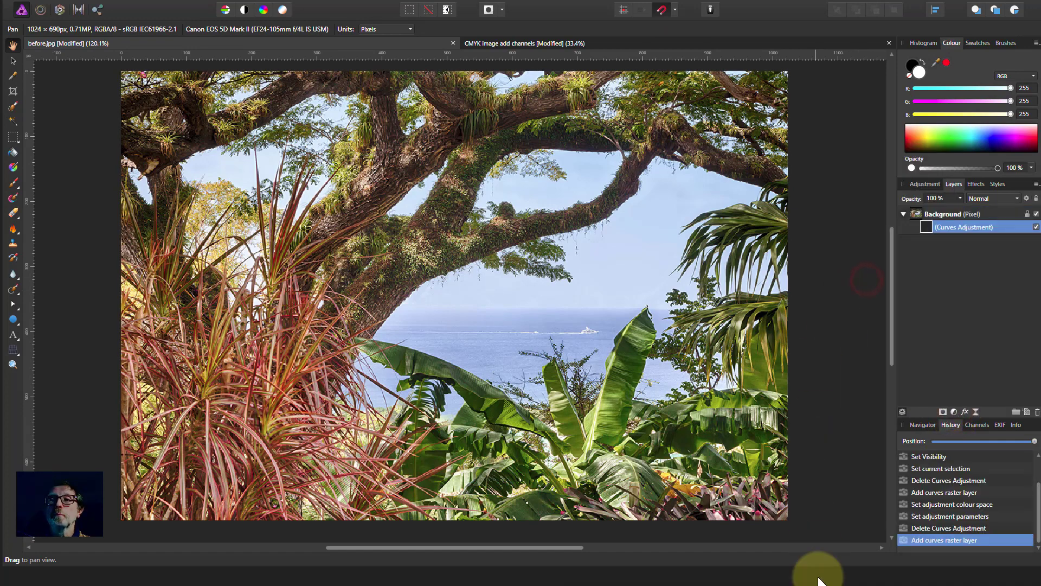
drag(789, 541, 753, 162)
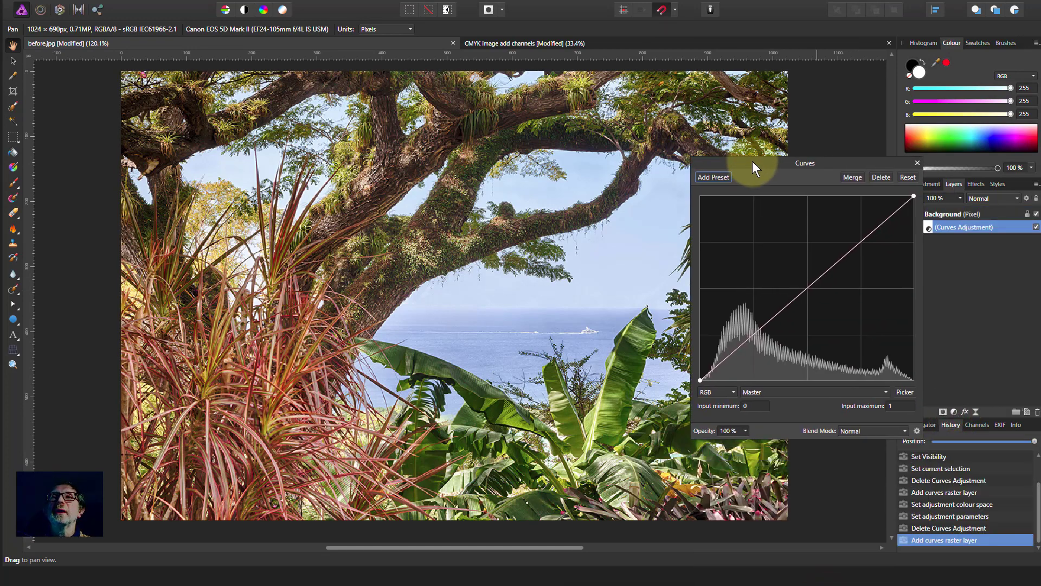
Step: Set the Curves colour space to CMYK with the Black channel selected
click(708, 391)
click(717, 427)
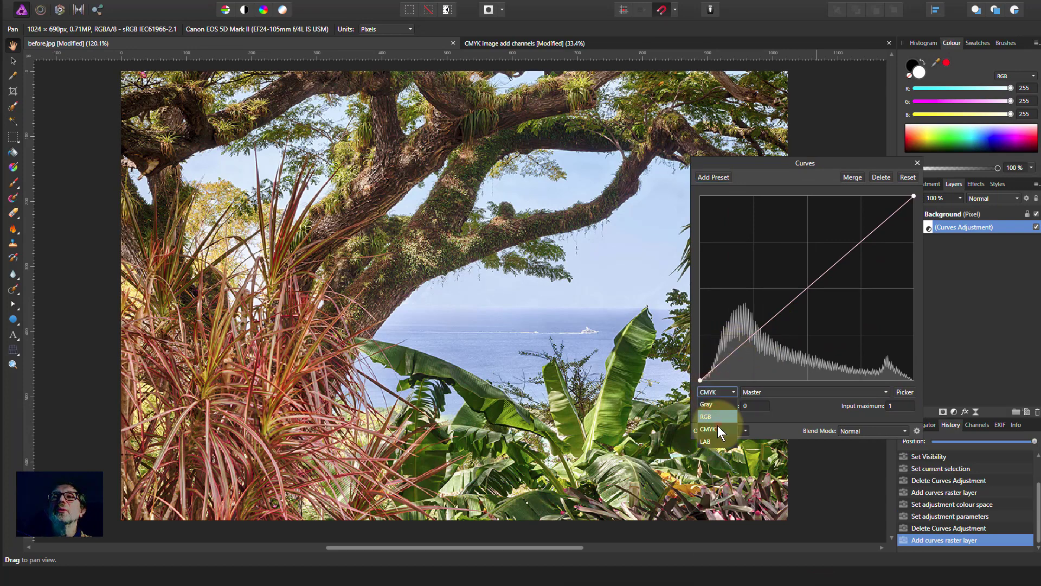
click(785, 391)
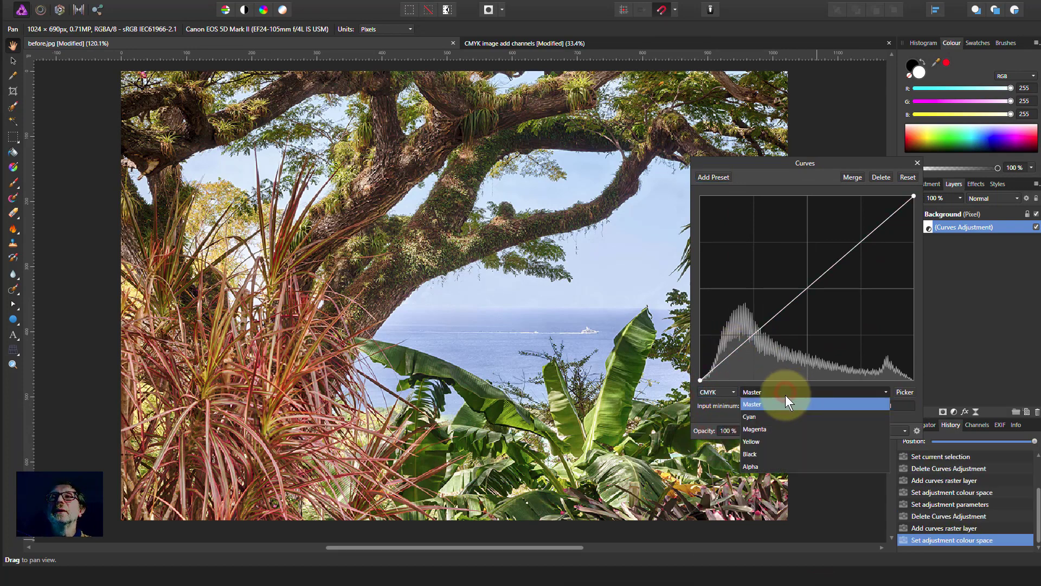
click(769, 454)
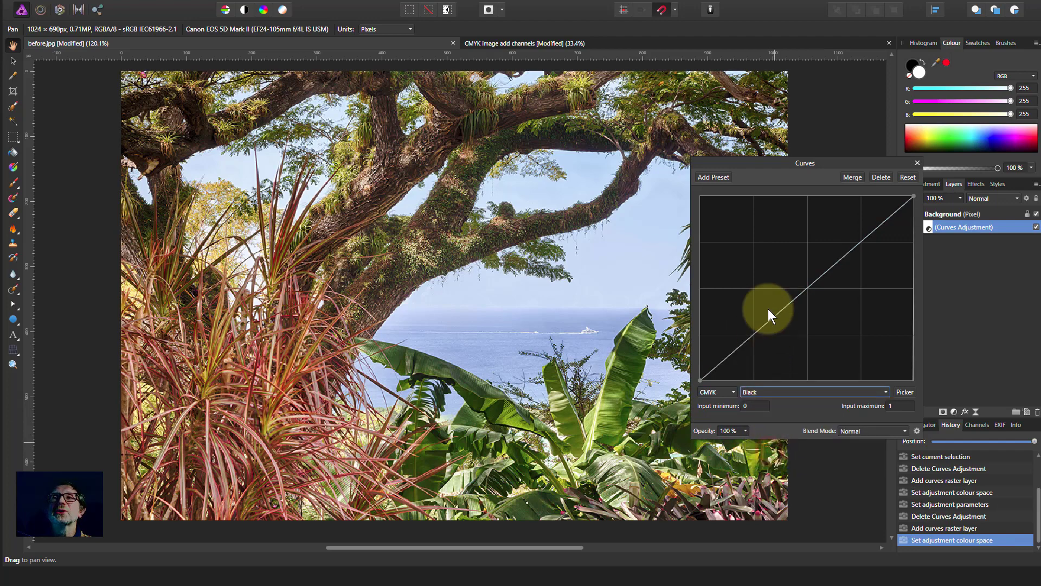
Step: Drag the Black channel curve below the diagonal in Curves to brighten the tree photo
drag(821, 281, 773, 262)
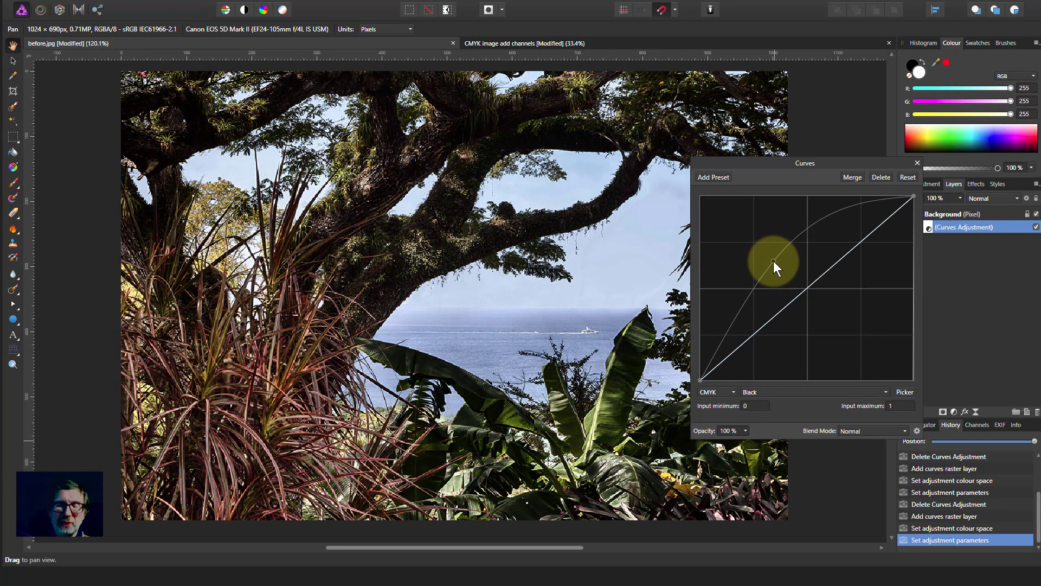
drag(773, 261, 833, 312)
mouse_move(832, 312)
mouse_down()
mouse_move(769, 275)
mouse_move(840, 304)
mouse_up()
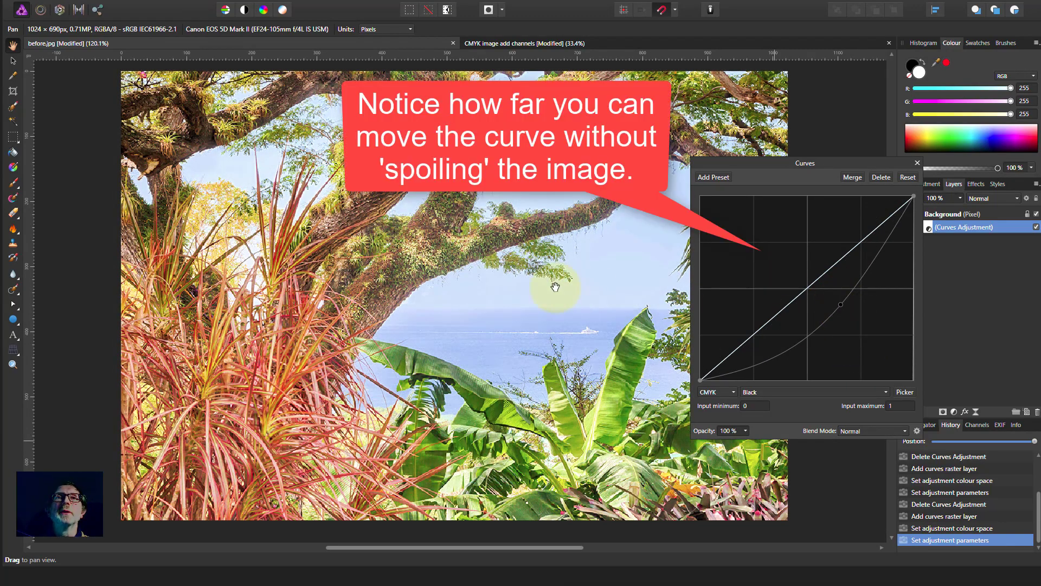